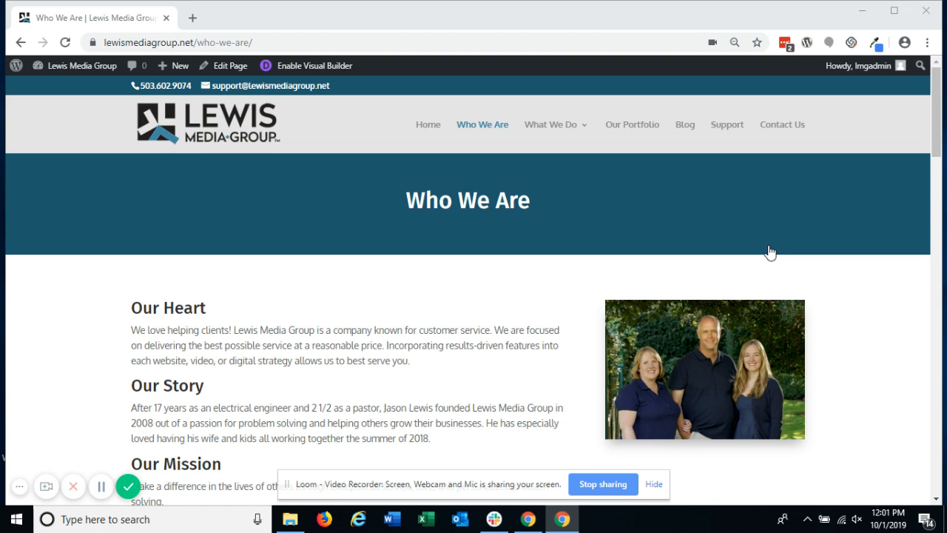
# Hide the screen-sharing notice and enable the Visual Builder on the Who We Are page
pyautogui.click(655, 486)
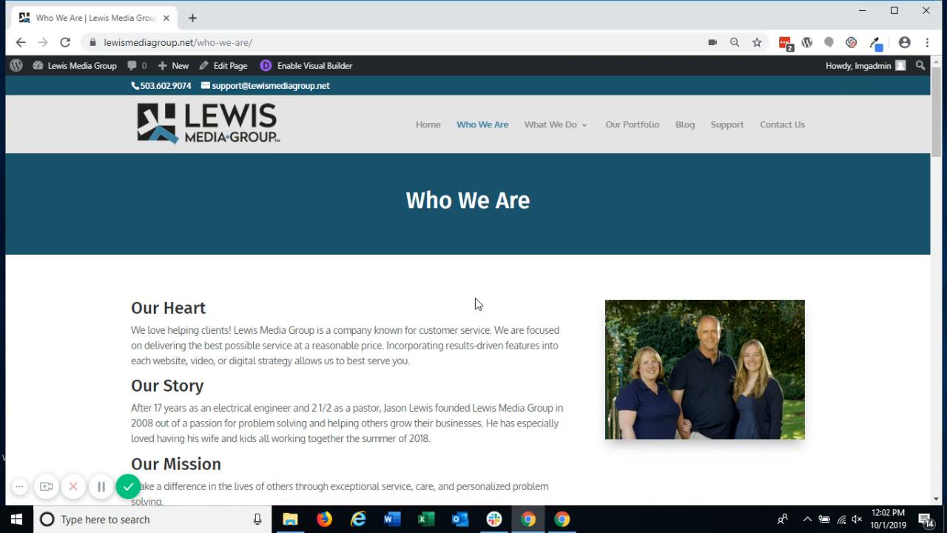
pyautogui.click(318, 68)
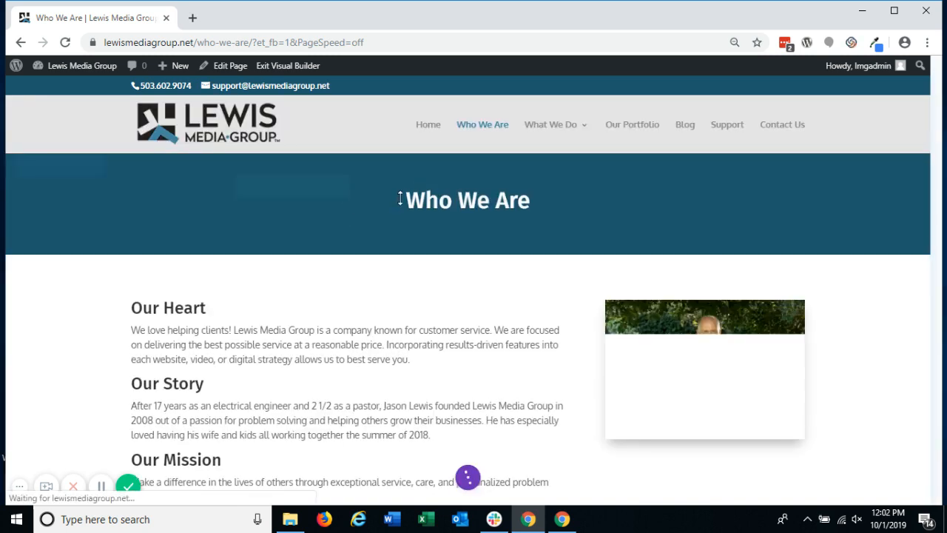
pyautogui.moveTo(427, 201)
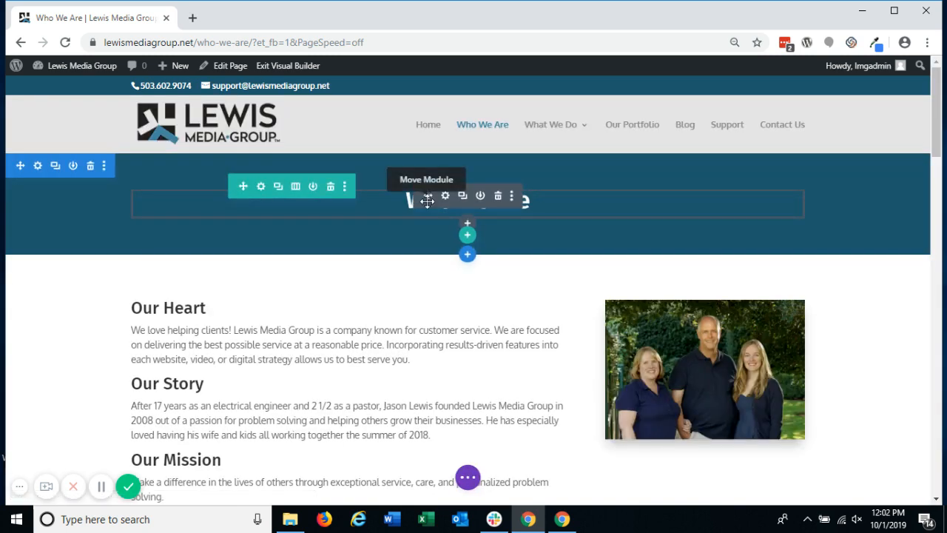
# Duplicate the row holding the Our Heart, Our Story and Our Mission text and the family photo
pyautogui.scroll(-2, 392, 335)
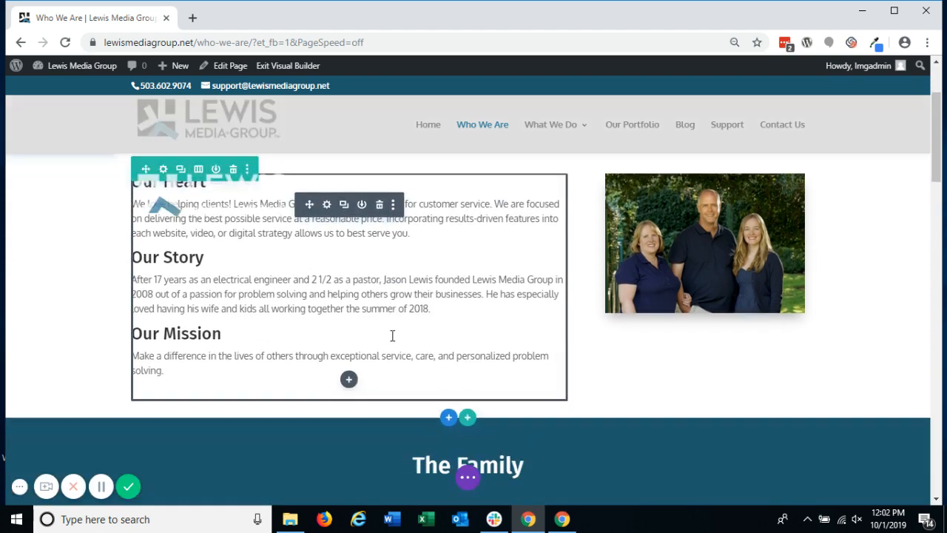
pyautogui.scroll(-3, 393, 335)
pyautogui.scroll(-4, 392, 335)
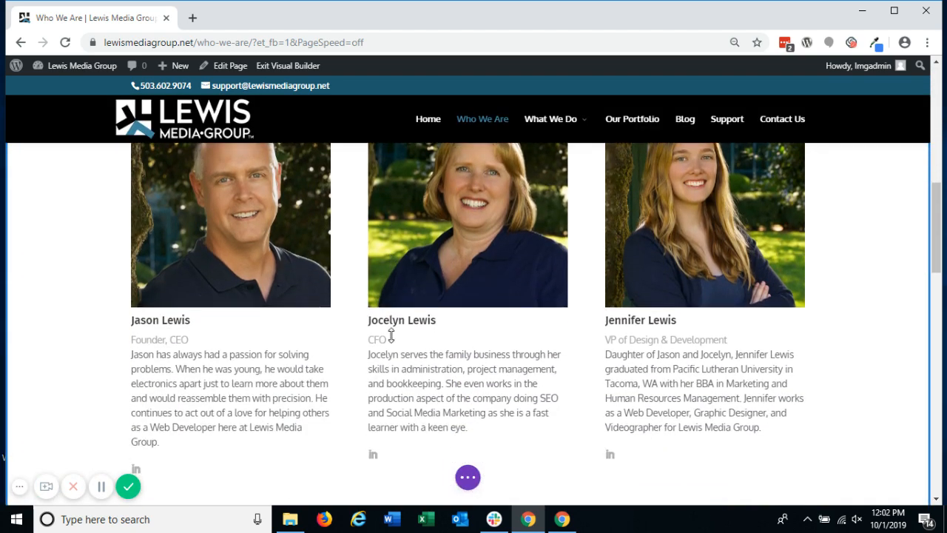
pyautogui.scroll(-5, 391, 335)
pyautogui.scroll(10, 391, 335)
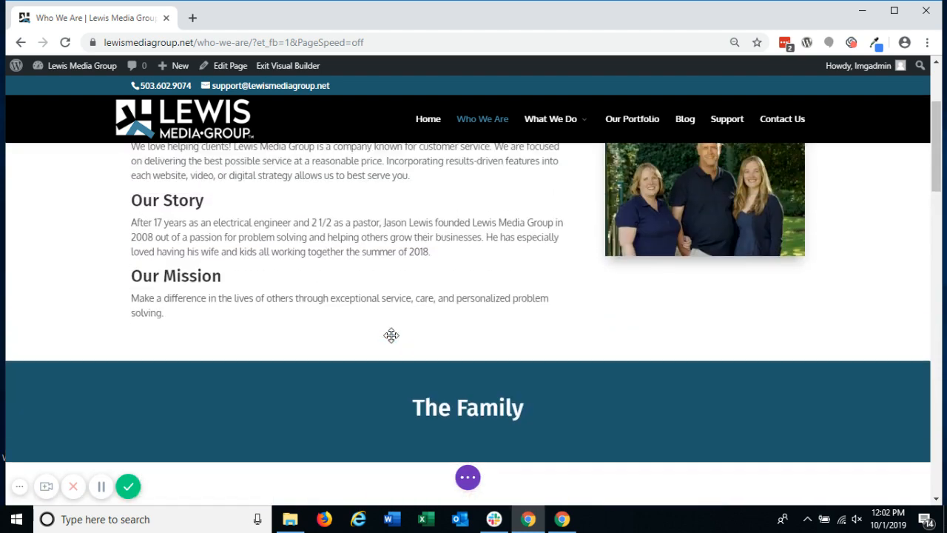
pyautogui.scroll(3, 391, 335)
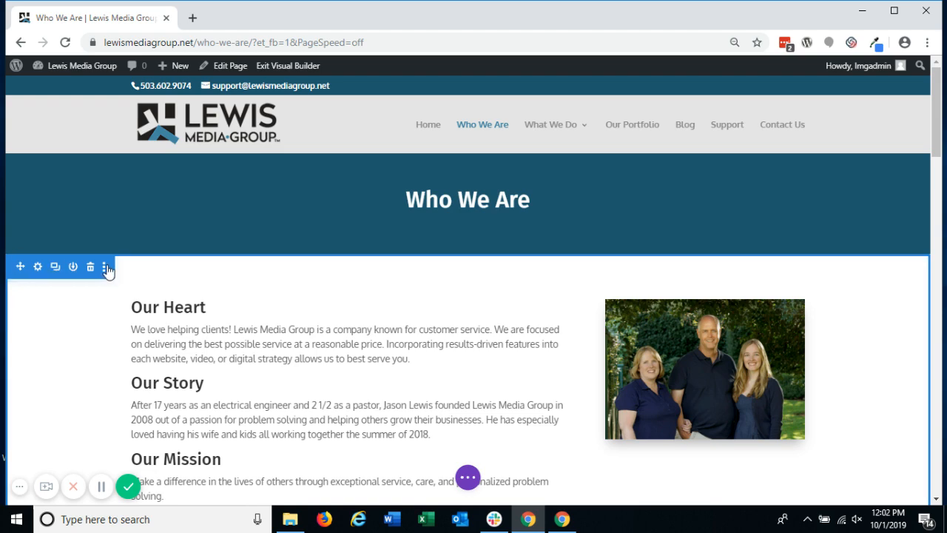
pyautogui.scroll(-2, 222, 264)
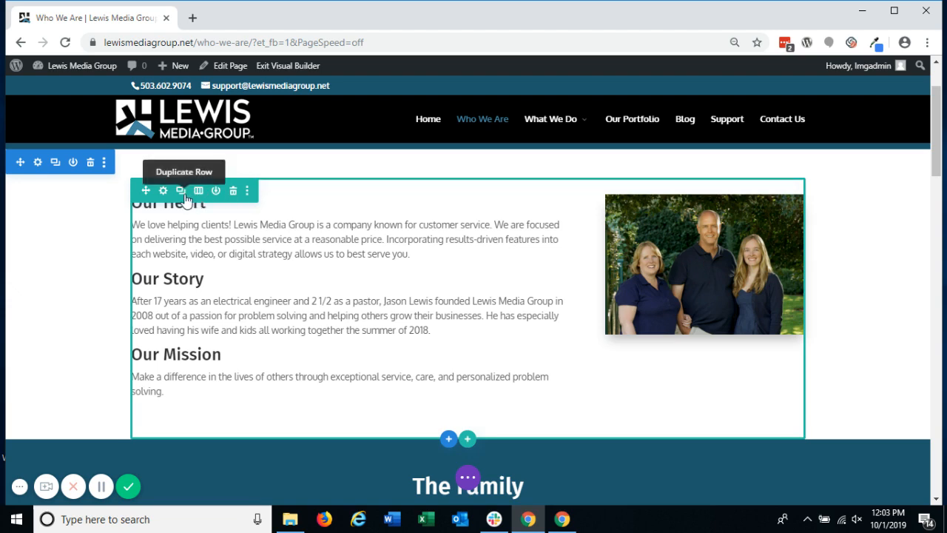
pyautogui.click(180, 191)
pyautogui.scroll(-2, 212, 296)
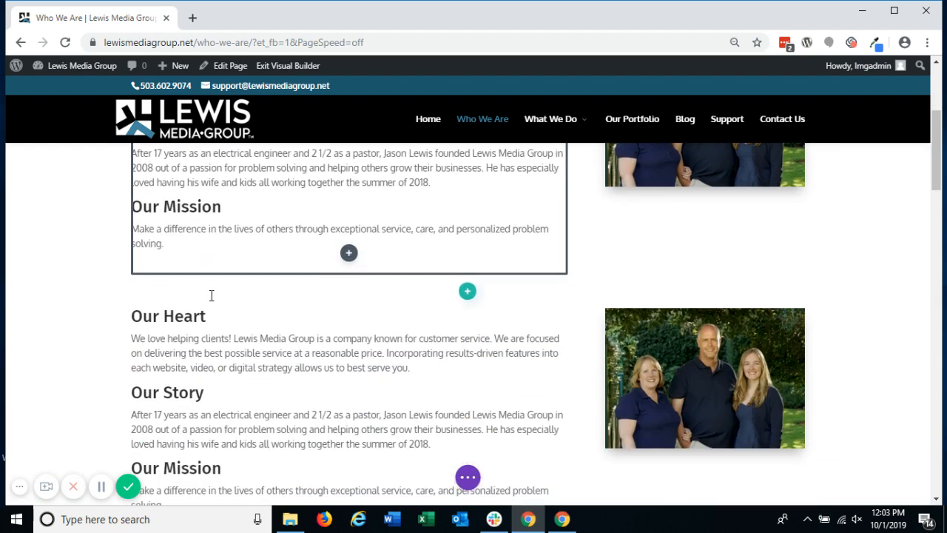
pyautogui.scroll(3, 209, 344)
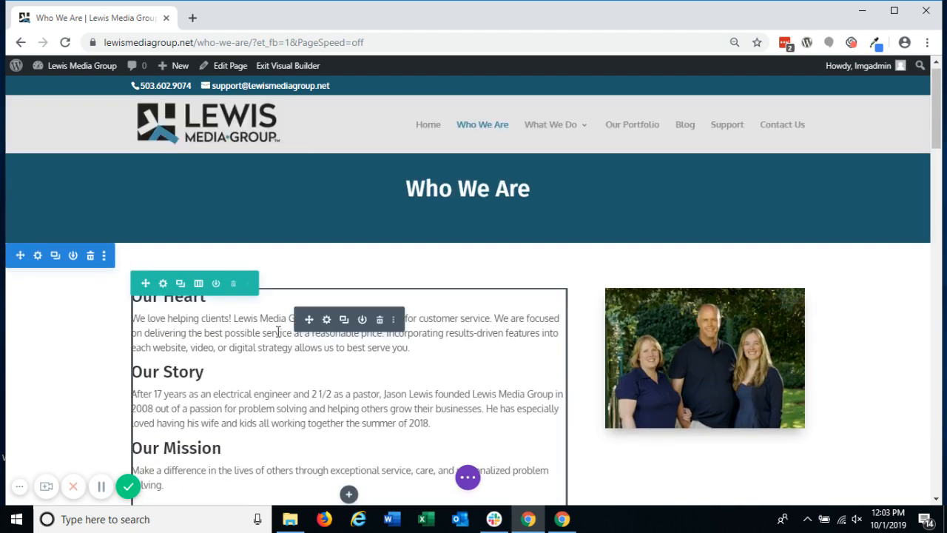
# Examine the section types and Specialty column layouts offered for a new section above The Family, without inserting one
pyautogui.scroll(-1, 311, 315)
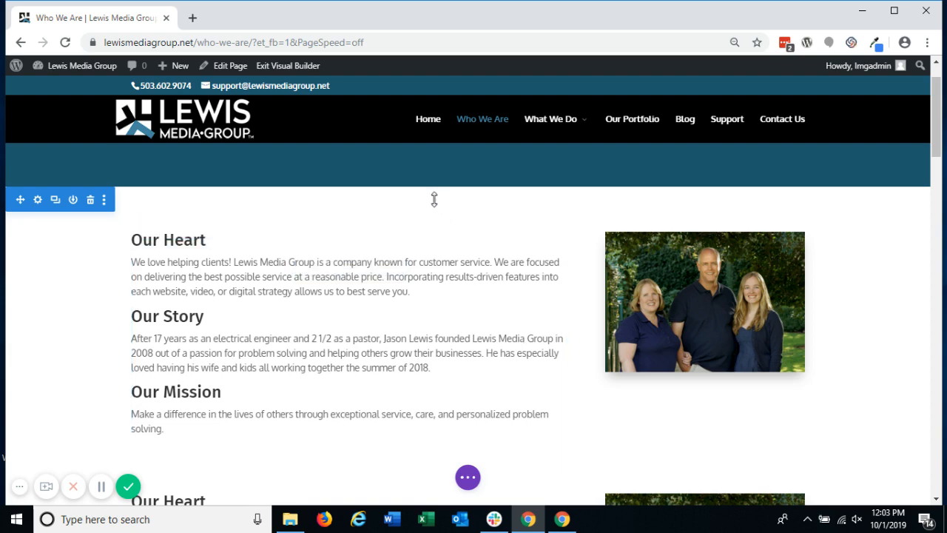
pyautogui.scroll(-2, 425, 322)
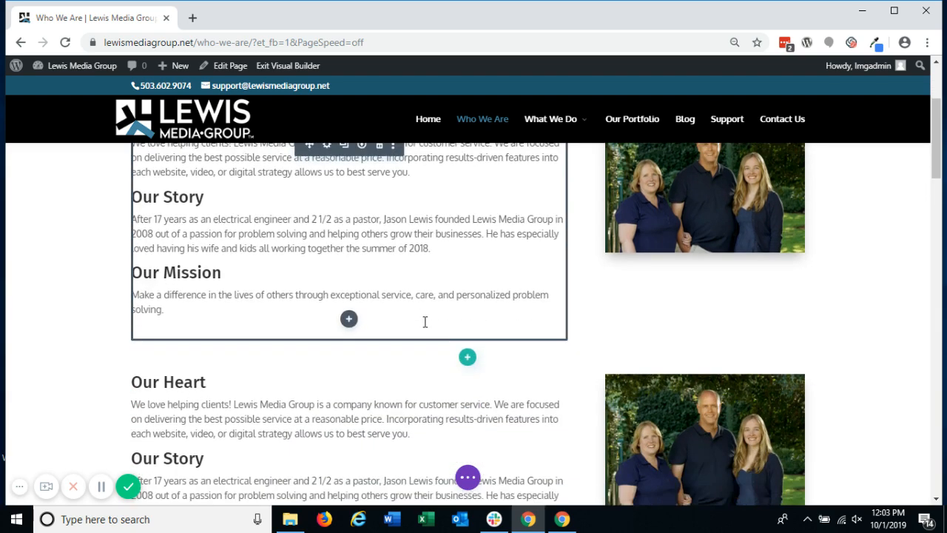
pyautogui.scroll(1, 424, 320)
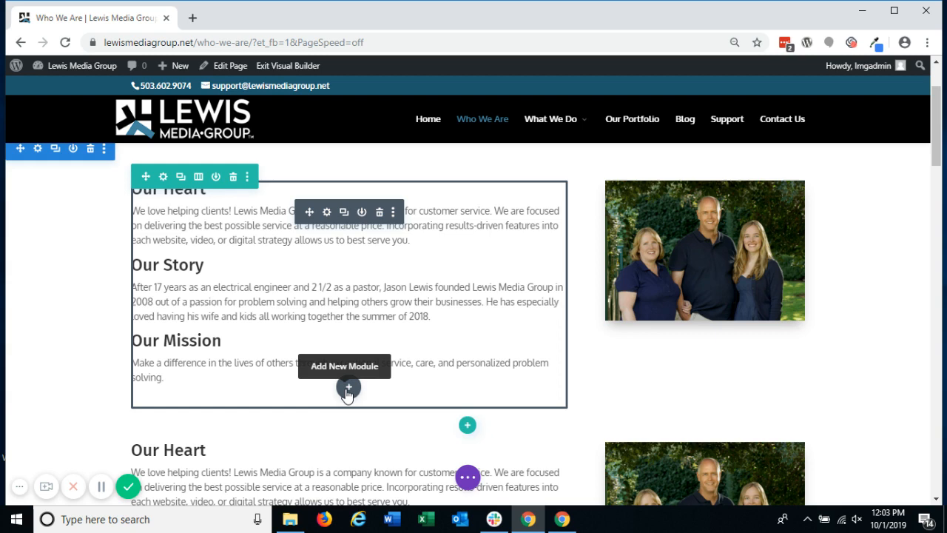
pyautogui.scroll(-1, 346, 393)
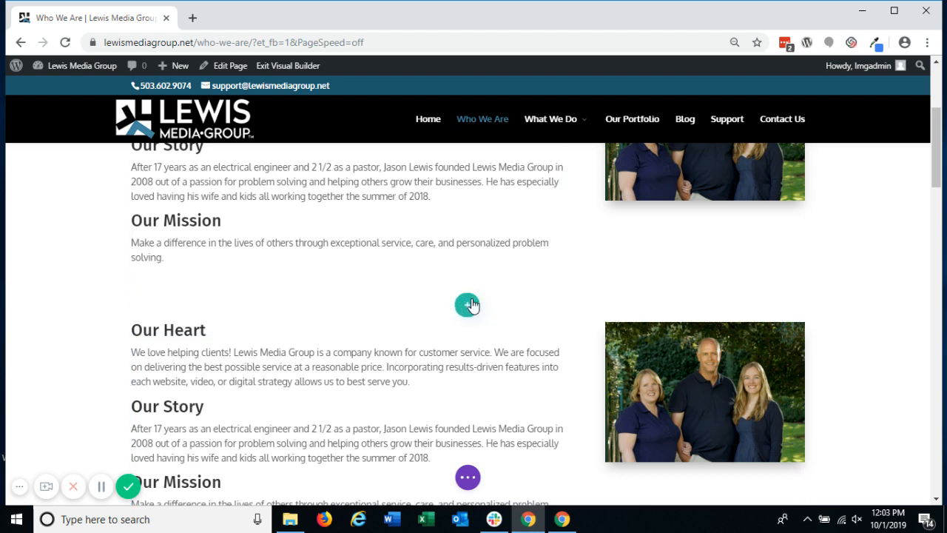
pyautogui.scroll(-5, 472, 302)
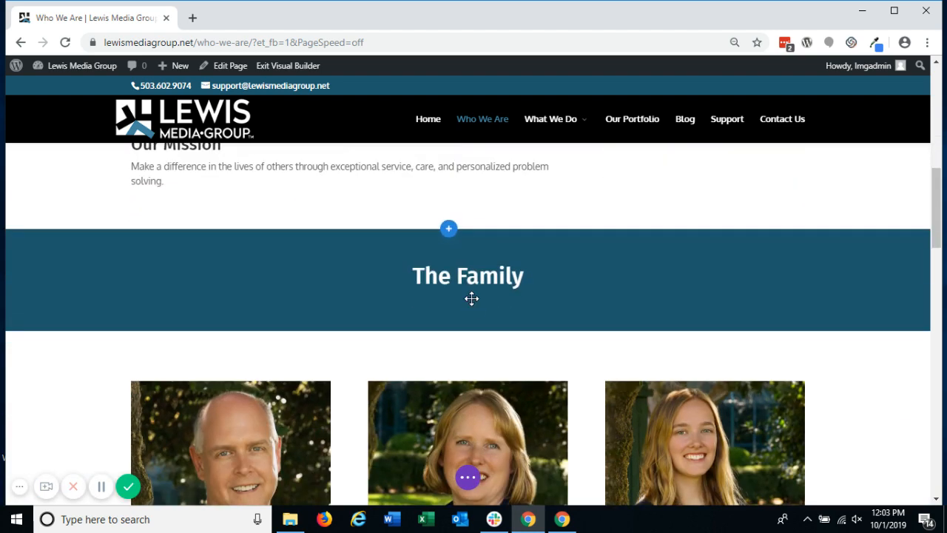
pyautogui.scroll(1, 471, 298)
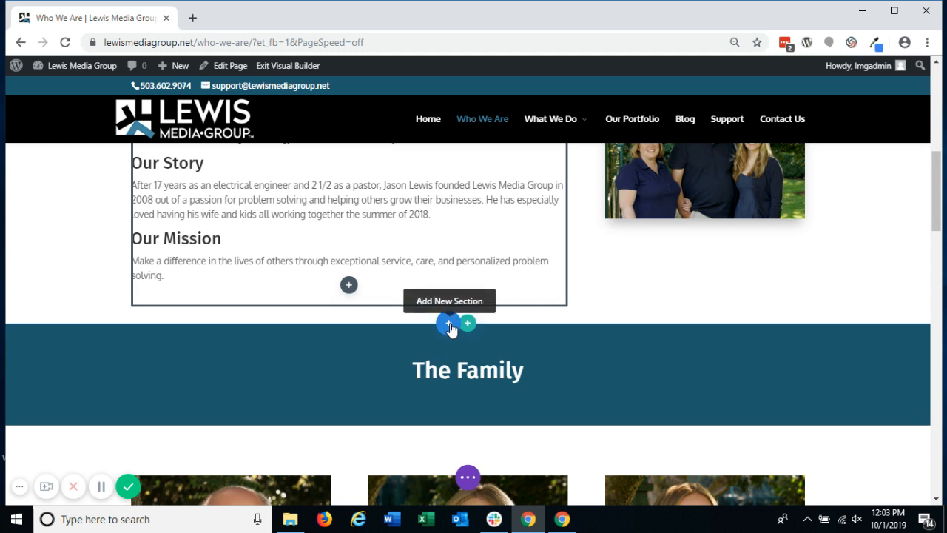
pyautogui.click(448, 323)
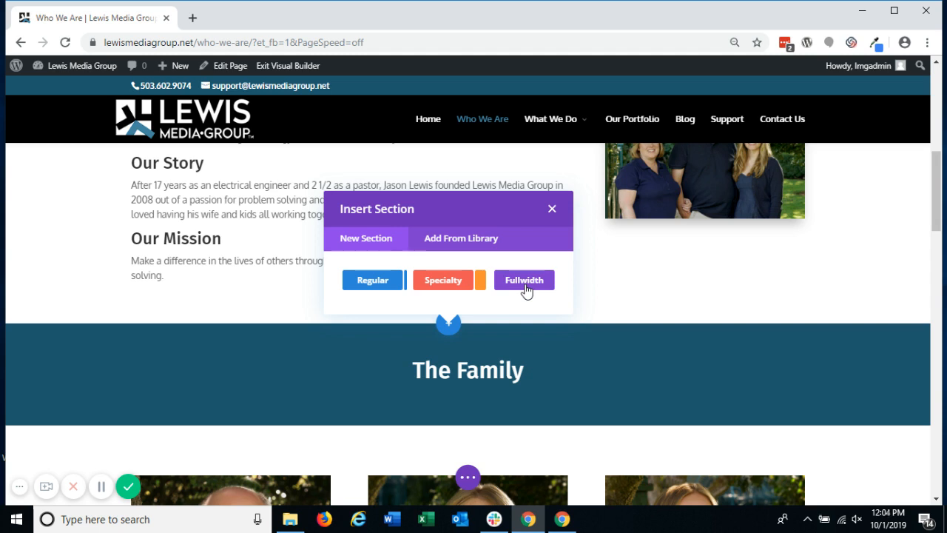
pyautogui.click(444, 279)
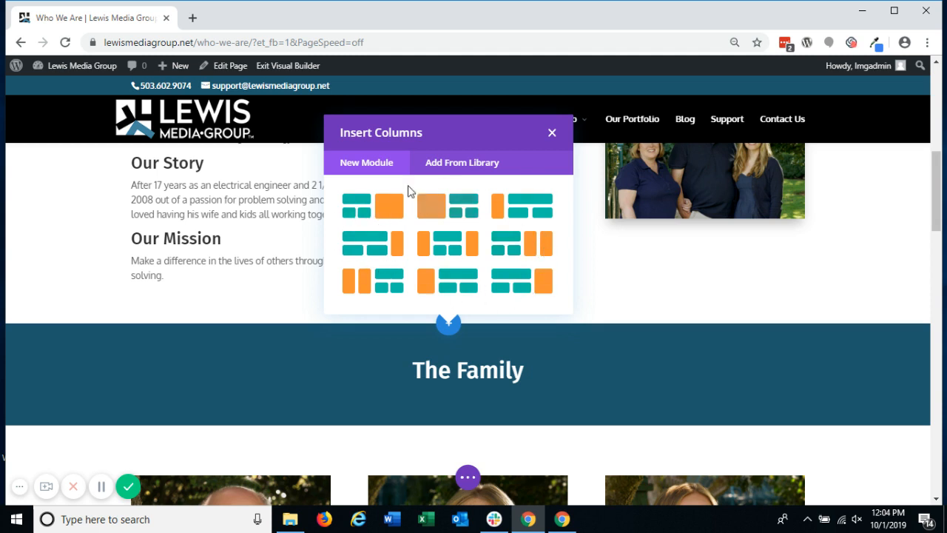
pyautogui.click(553, 134)
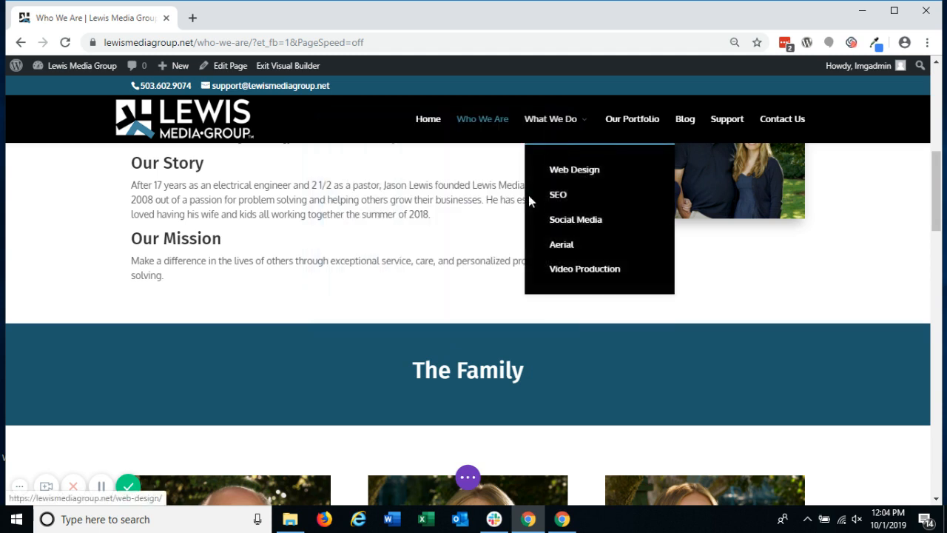
pyautogui.click(449, 323)
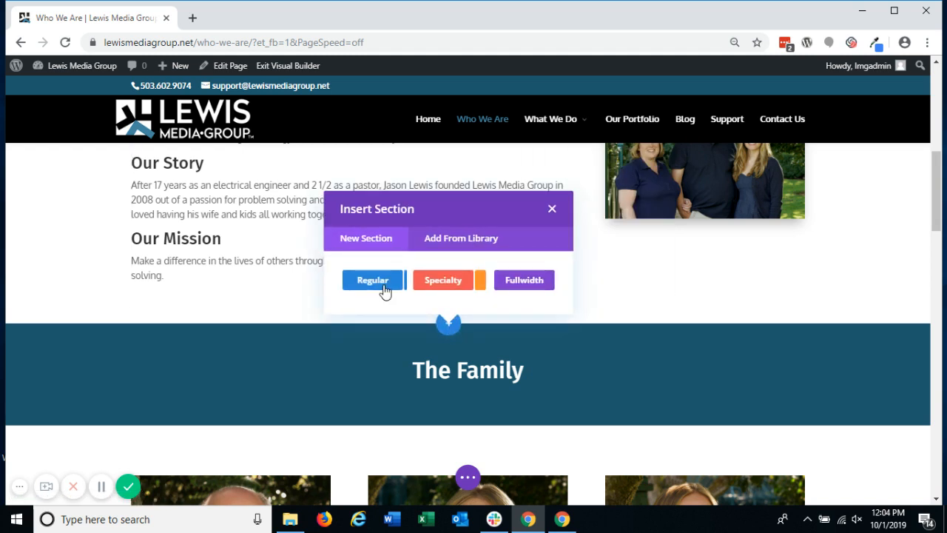
pyautogui.click(551, 209)
# Examine the column layouts offered for a new row between the two Our Heart rows, without inserting one
pyautogui.scroll(3, 400, 284)
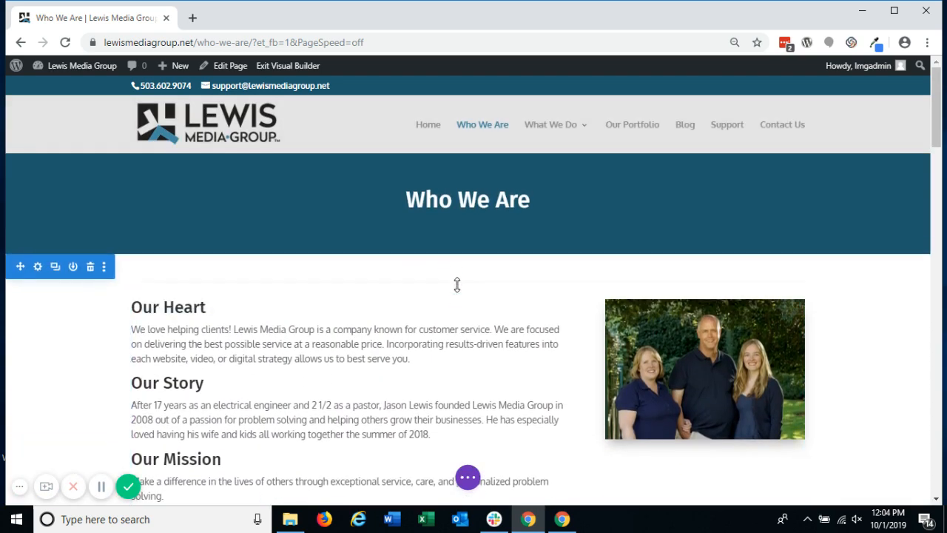
pyautogui.scroll(-2, 457, 296)
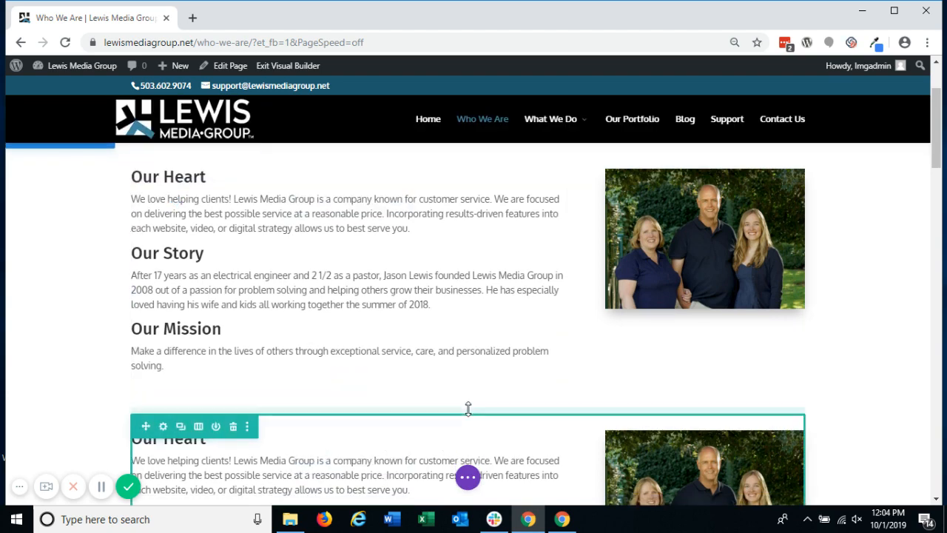
pyautogui.click(467, 414)
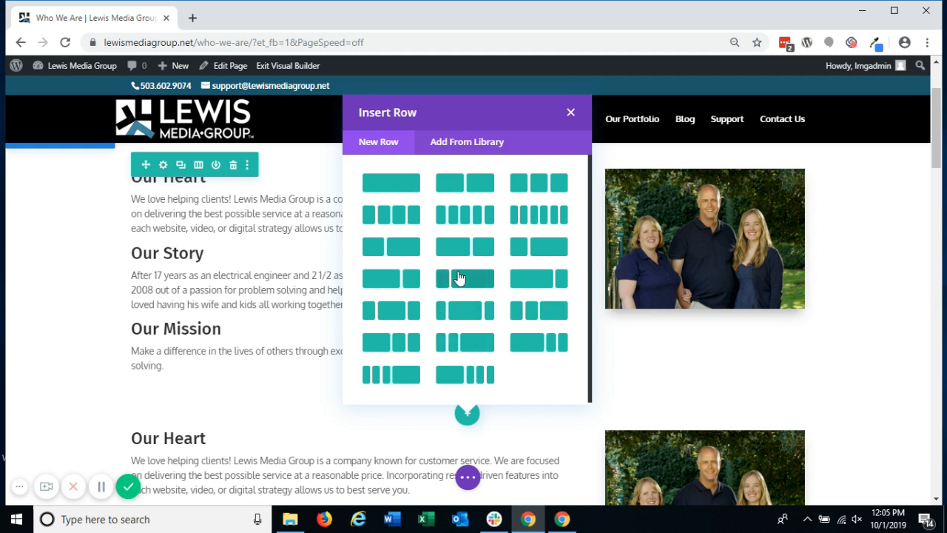
pyautogui.click(571, 112)
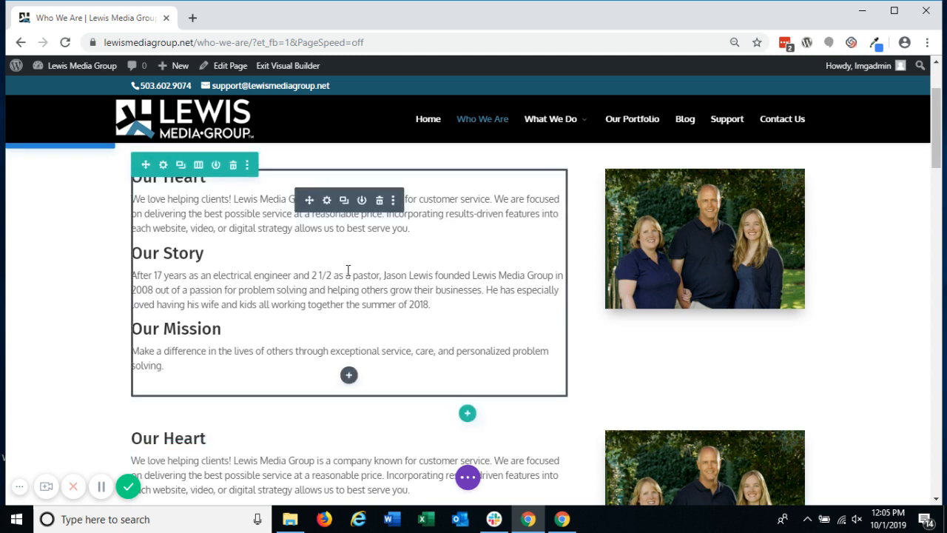
# Examine the column structure options of the existing first Our Heart row, keeping its layout
pyautogui.scroll(1, 348, 270)
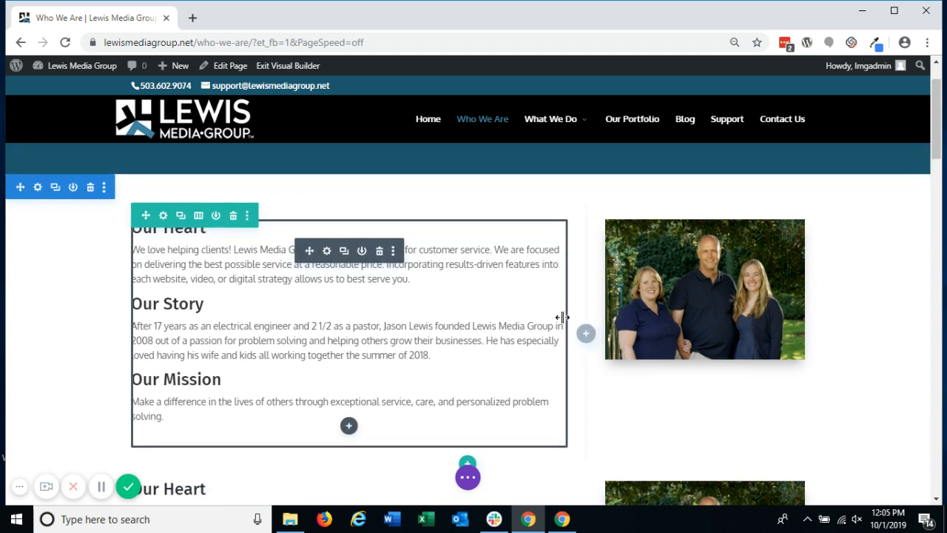
pyautogui.click(198, 215)
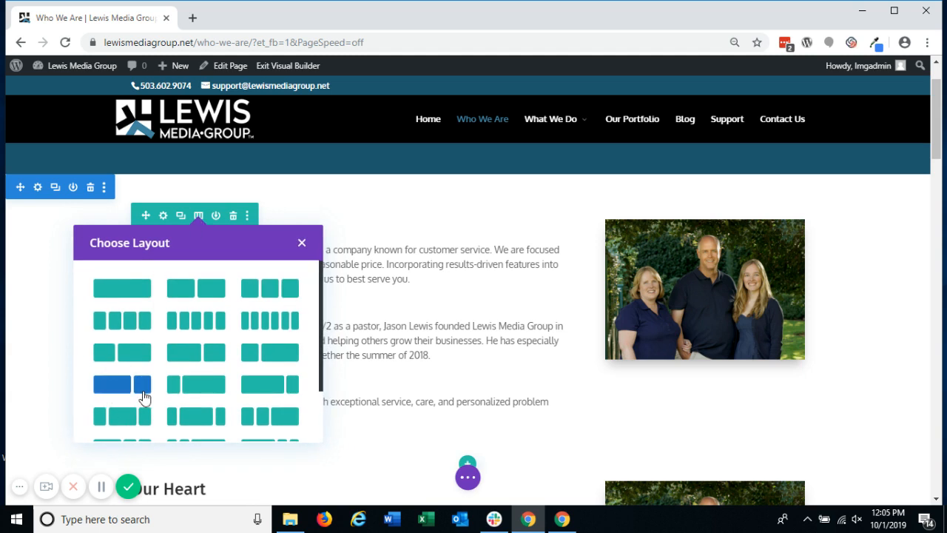
pyautogui.click(302, 243)
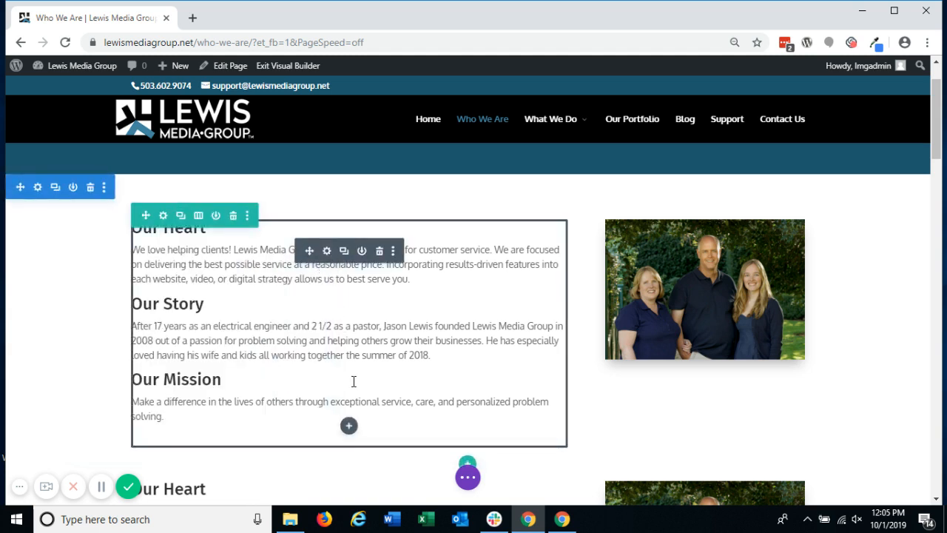
# Browse the modules available below the first Our Mission text and search them for "te" and "im"
pyautogui.click(349, 425)
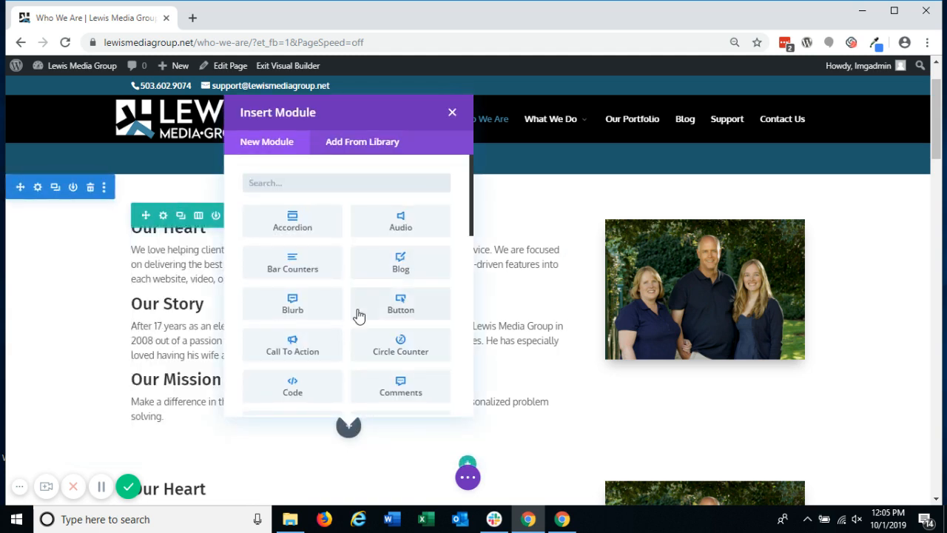
pyautogui.scroll(-1, 359, 316)
pyautogui.scroll(-5, 359, 317)
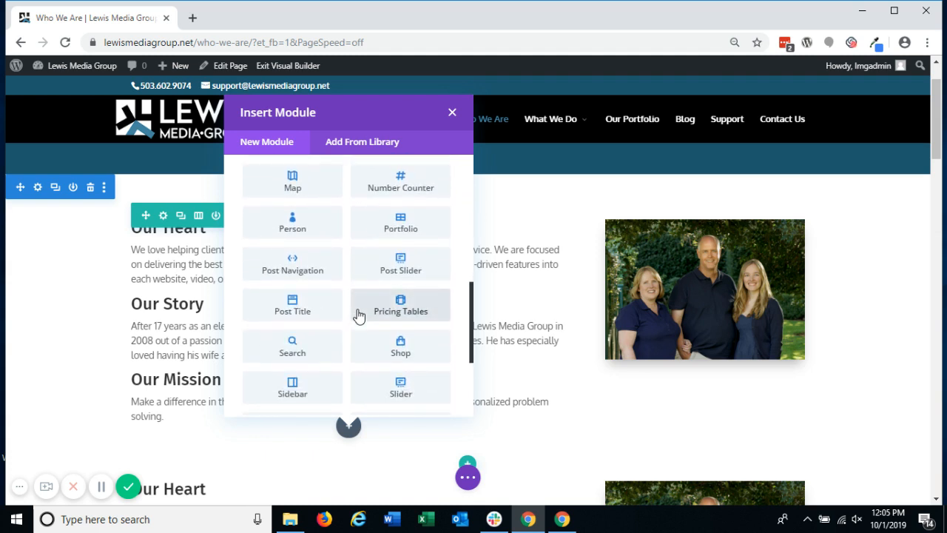
pyautogui.scroll(5, 359, 311)
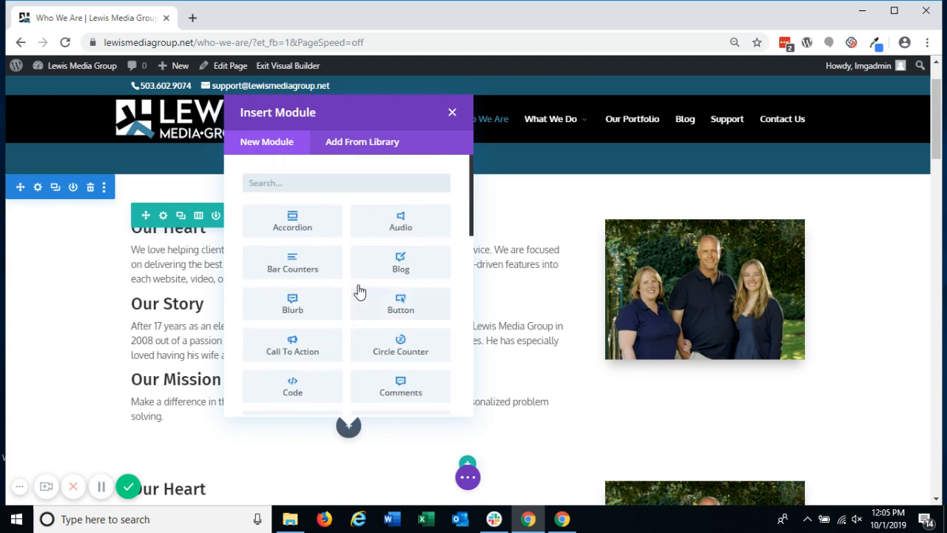
pyautogui.click(385, 186)
pyautogui.write('te')
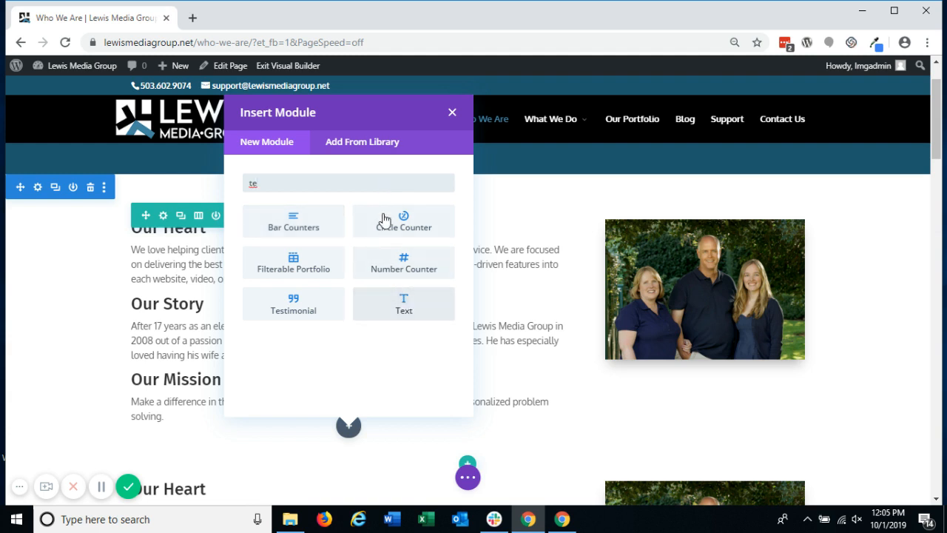
pyautogui.press('BackSpace')
pyautogui.press('BackSpace')
pyautogui.write('im')
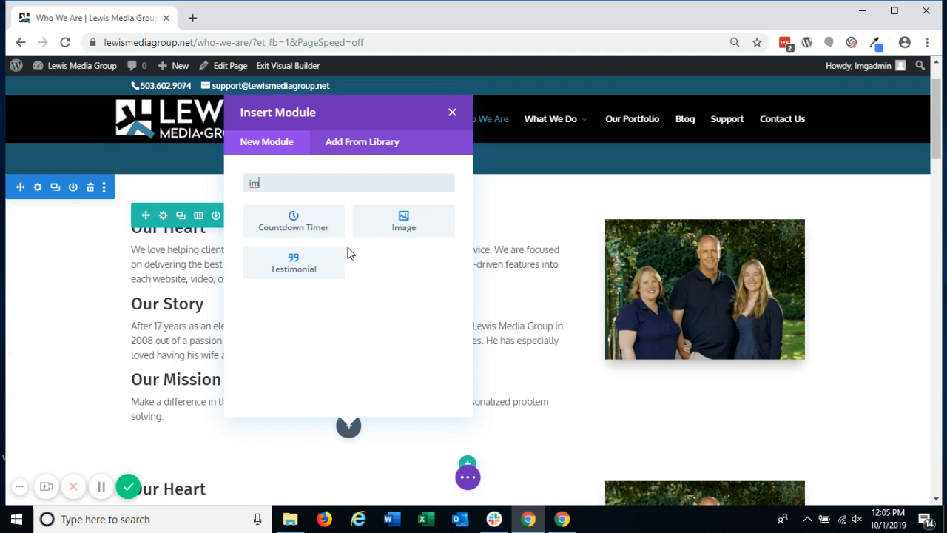
# Search the modules for "blu" and insert a Blurb module below the first Our Mission text
pyautogui.press('BackSpace')
pyautogui.press('BackSpace')
pyautogui.write('blu')
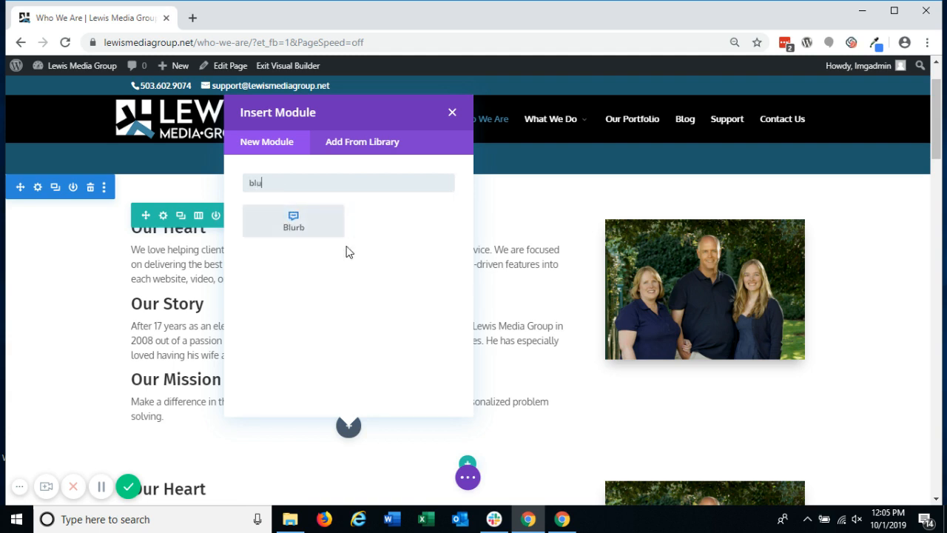
pyautogui.click(306, 239)
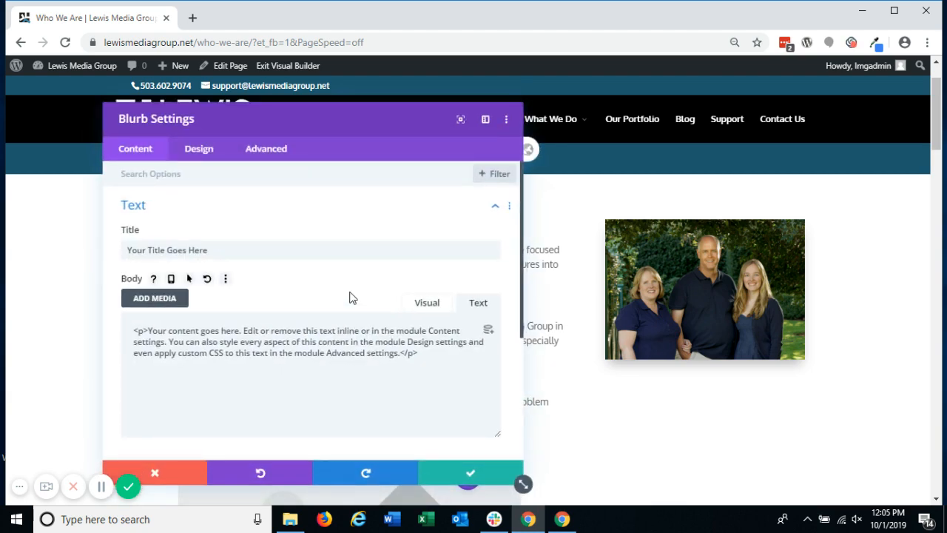
# Check the new Blurb's Image & Icon settings, discard the settings, and remove the Blurb module from the first row
pyautogui.scroll(-2, 299, 245)
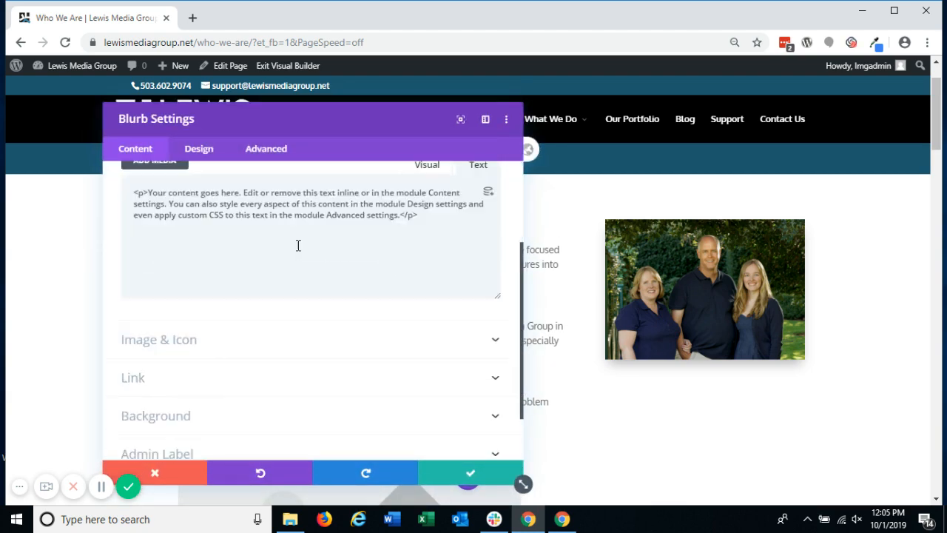
pyautogui.click(211, 340)
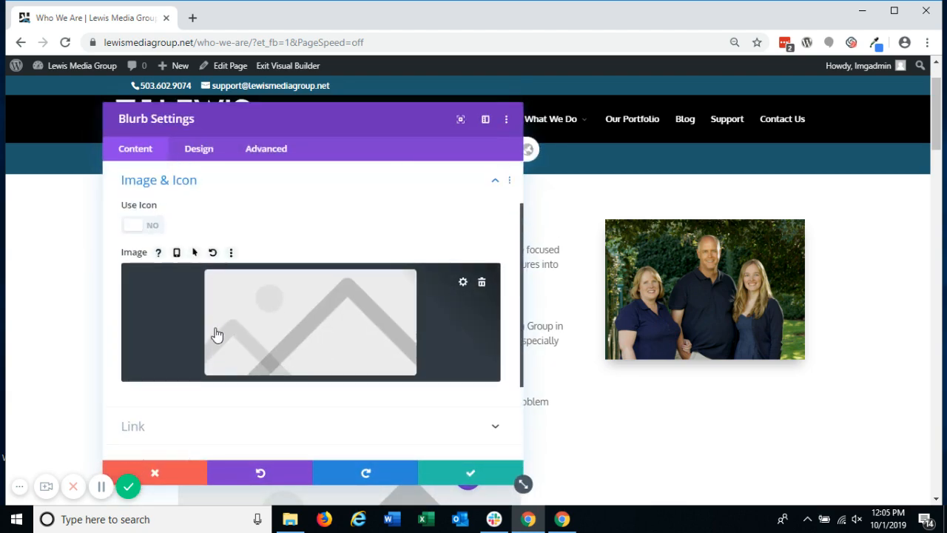
pyautogui.click(175, 470)
pyautogui.scroll(-2, 338, 442)
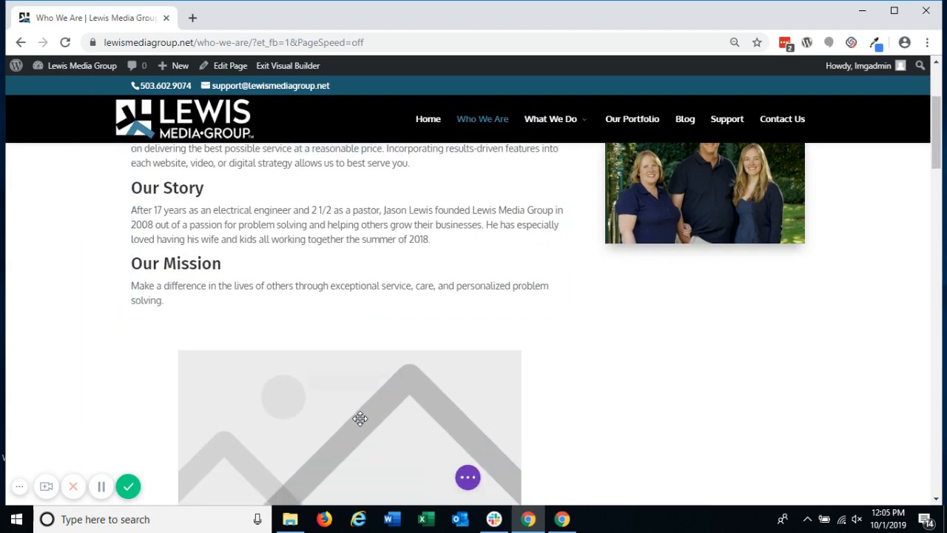
pyautogui.click(380, 382)
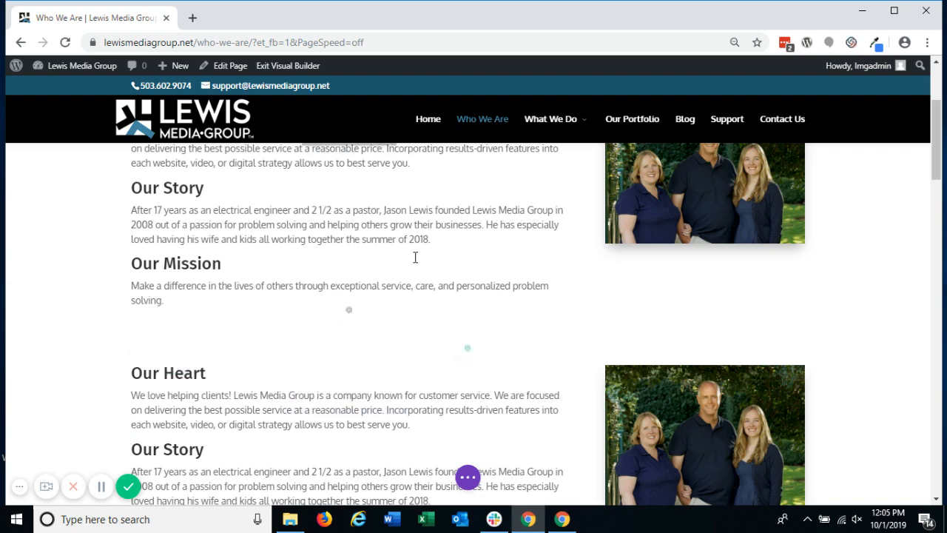
# Duplicate the text module in the first Our Heart row
pyautogui.scroll(1, 416, 257)
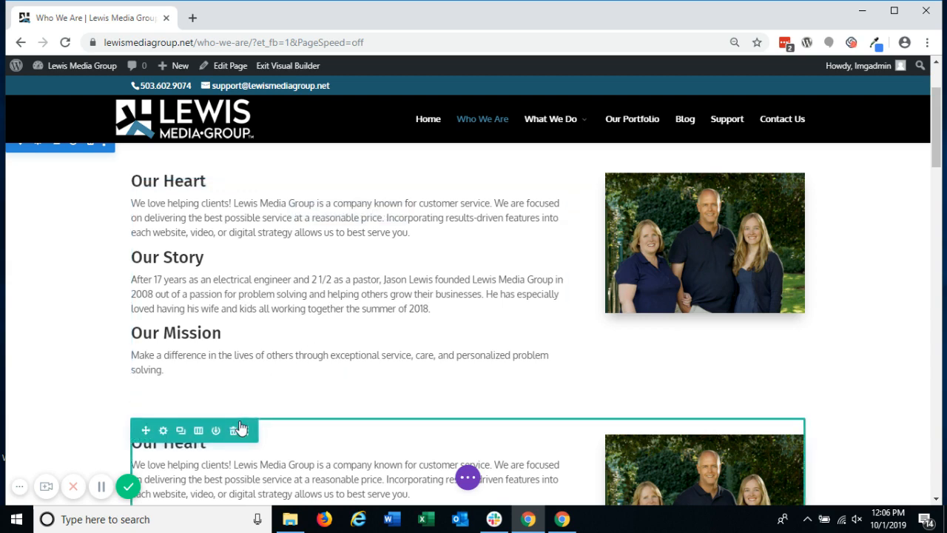
pyautogui.scroll(1, 240, 429)
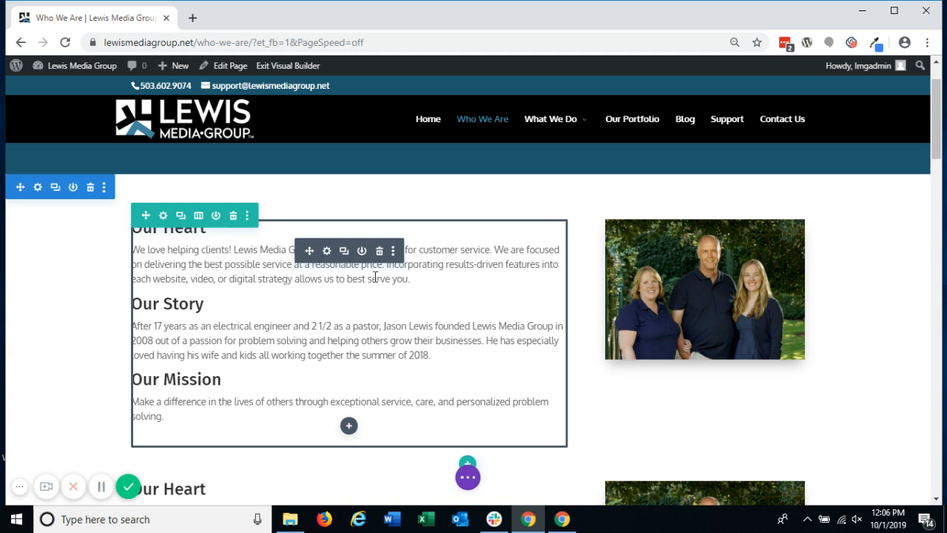
pyautogui.click(344, 256)
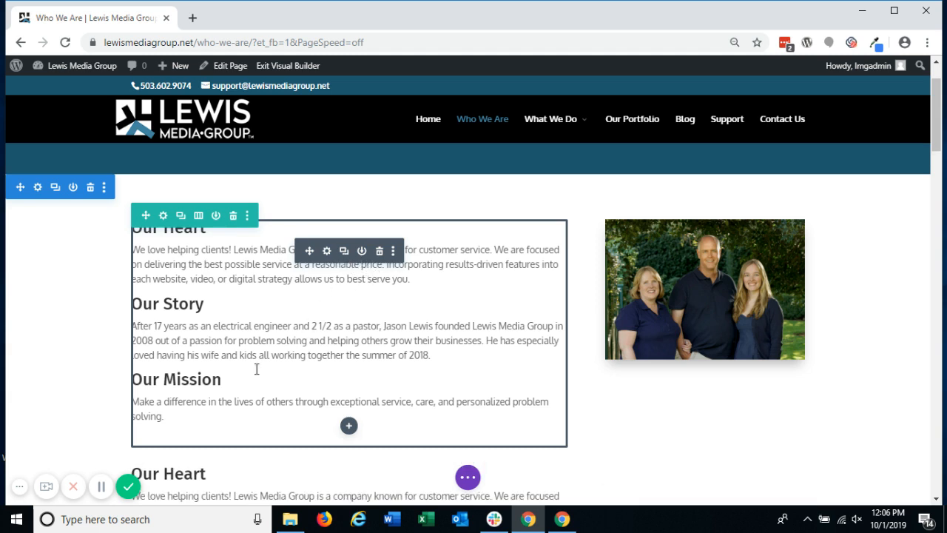
# Change the first row to three equal columns and move the duplicated text module into the empty third column
pyautogui.click(197, 216)
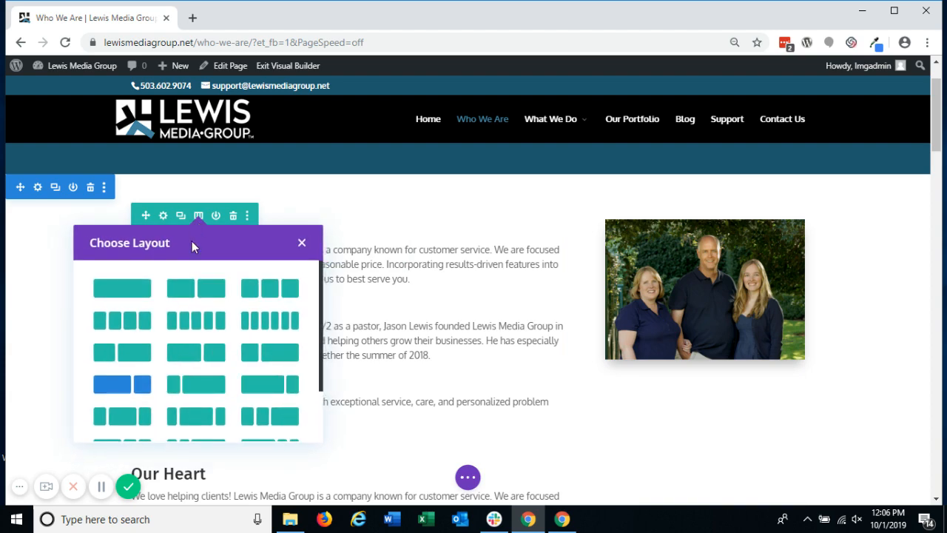
pyautogui.click(264, 297)
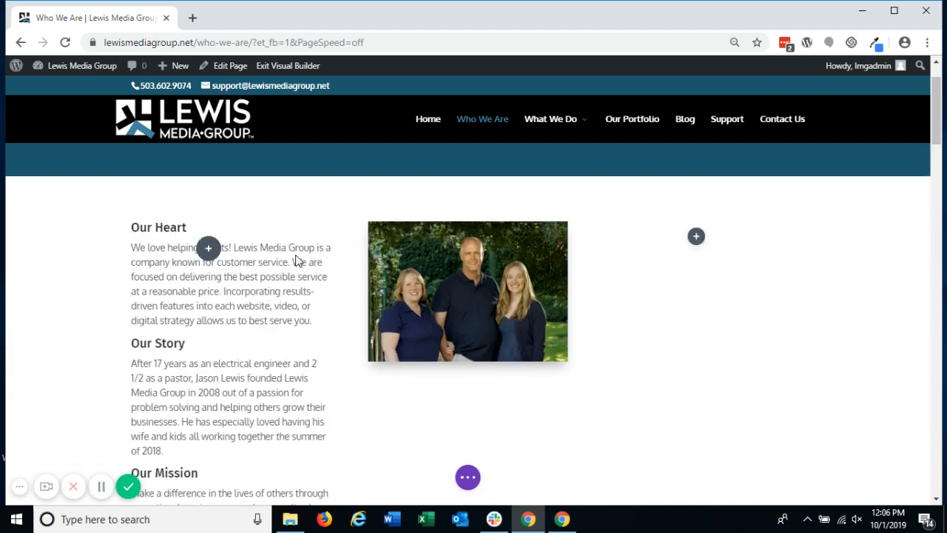
pyautogui.moveTo(616, 327); pyautogui.dragTo(700, 252)
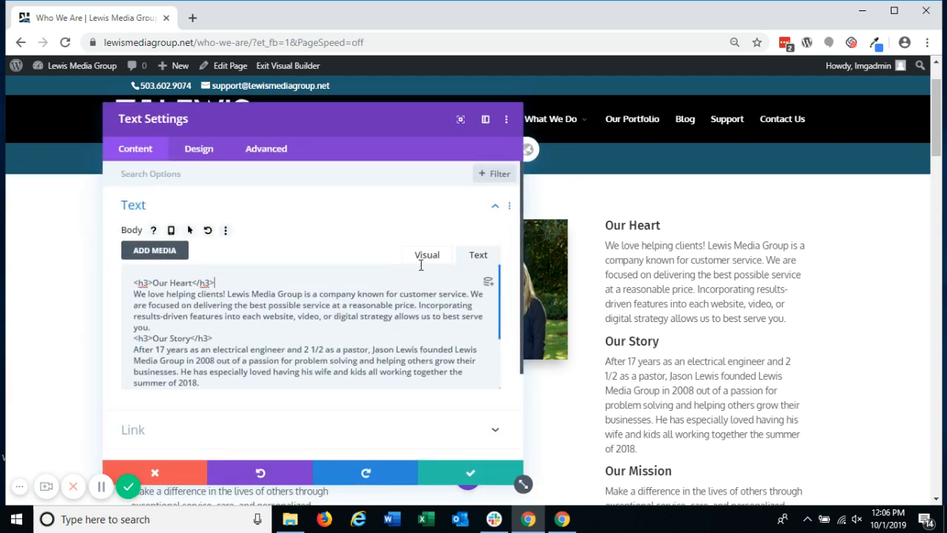
# Delete the Our Story and Our Mission content from the first column's text module and save the module
pyautogui.click(428, 257)
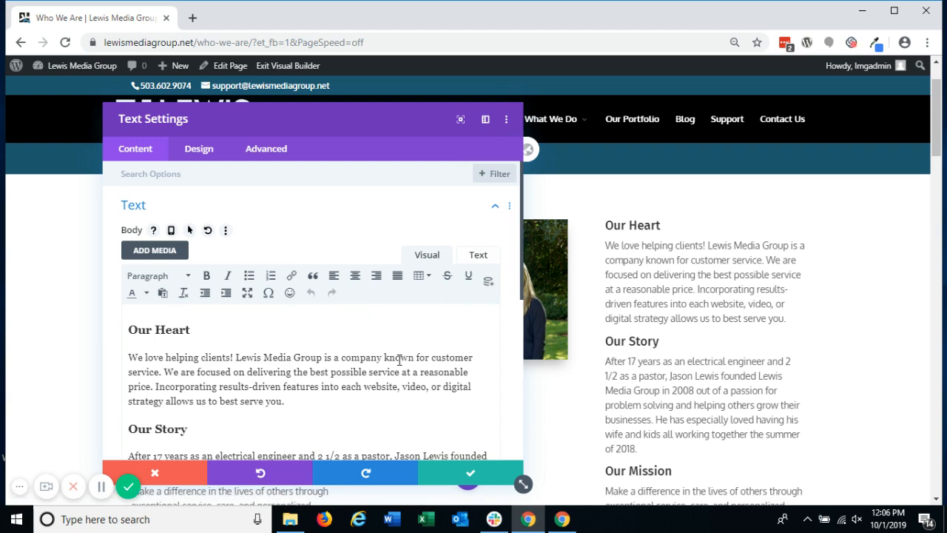
pyautogui.scroll(-2, 399, 360)
pyautogui.moveTo(363, 274); pyautogui.dragTo(485, 485)
pyautogui.press('Delete')
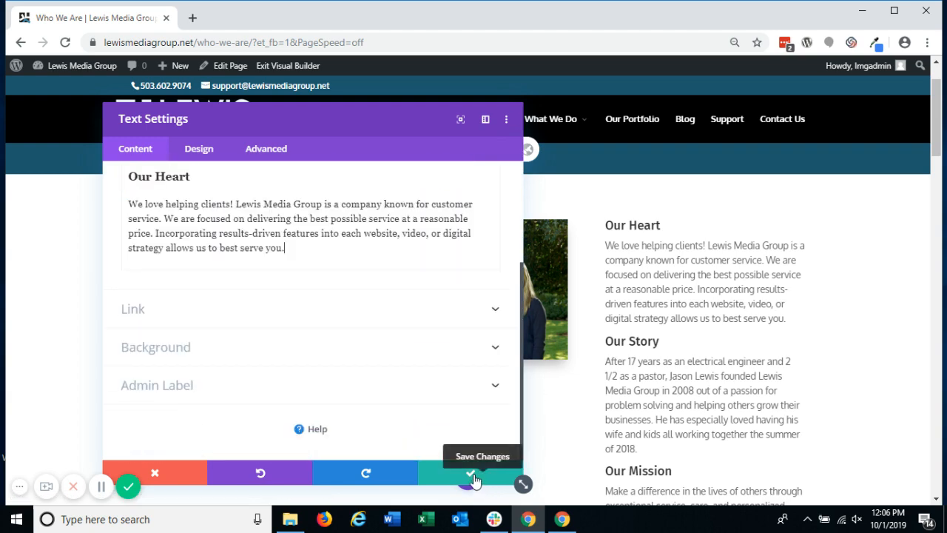
pyautogui.click(452, 475)
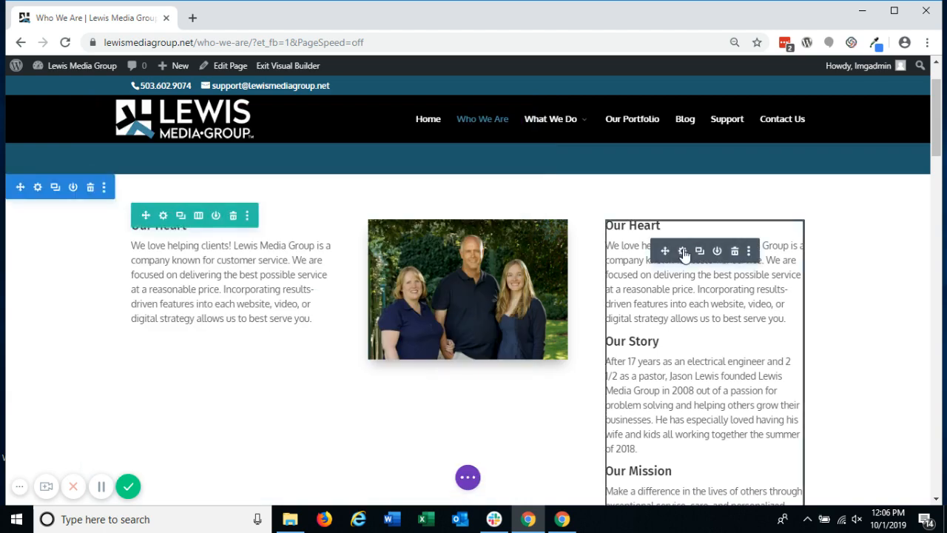
# Cut the Our Heart heading and paragraph from the third column's text module and save the module
pyautogui.click(683, 251)
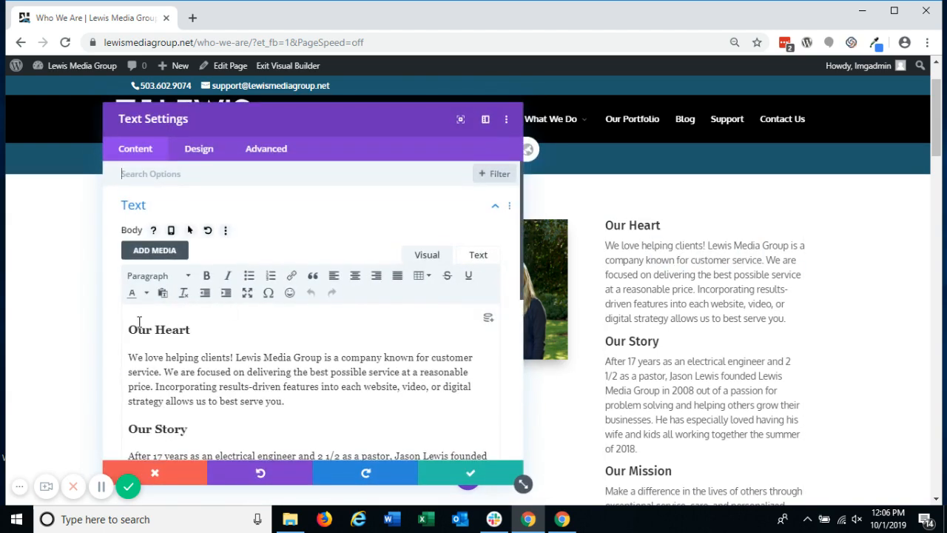
pyautogui.moveTo(130, 325); pyautogui.dragTo(287, 400)
pyautogui.hotkey('ctrl', 'x')
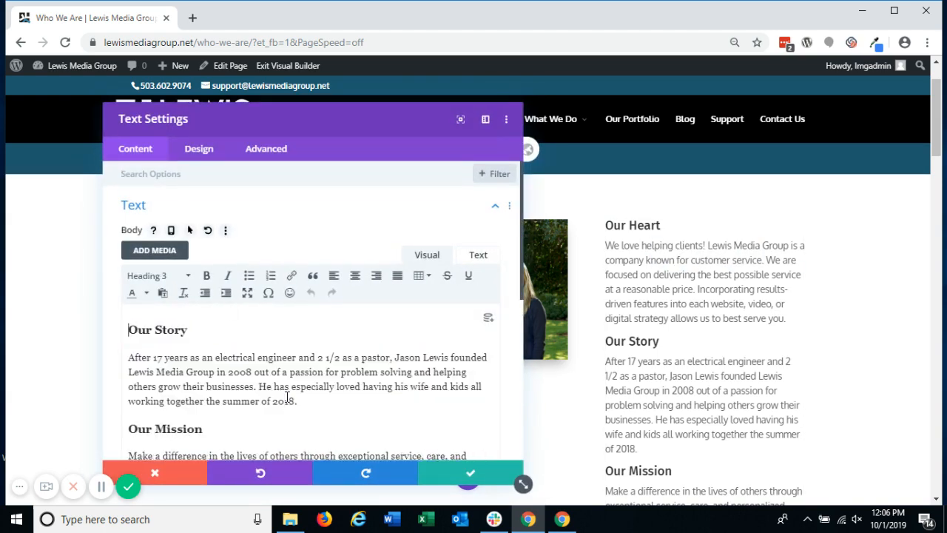
pyautogui.click(479, 476)
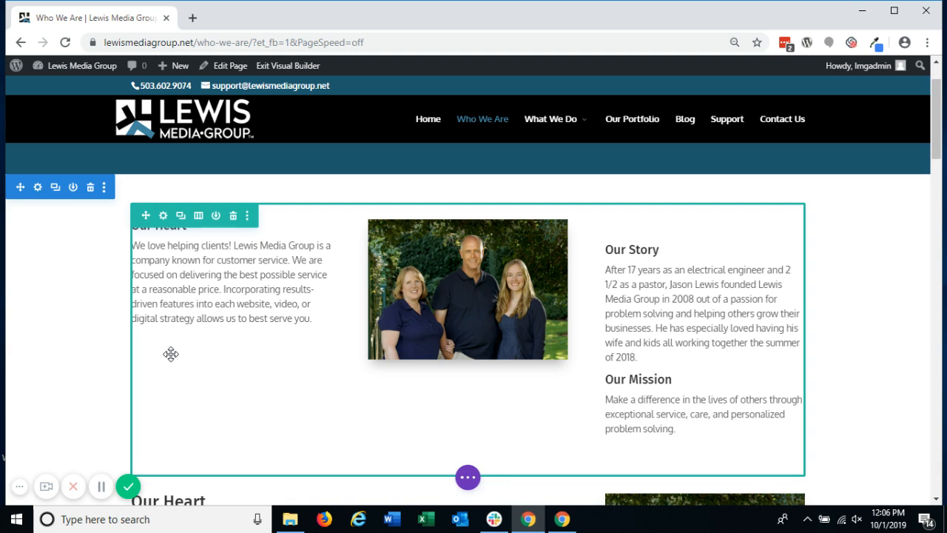
# Try the Edited Column state in the editing history, and restore the page to the Loaded Page state
pyautogui.click(467, 479)
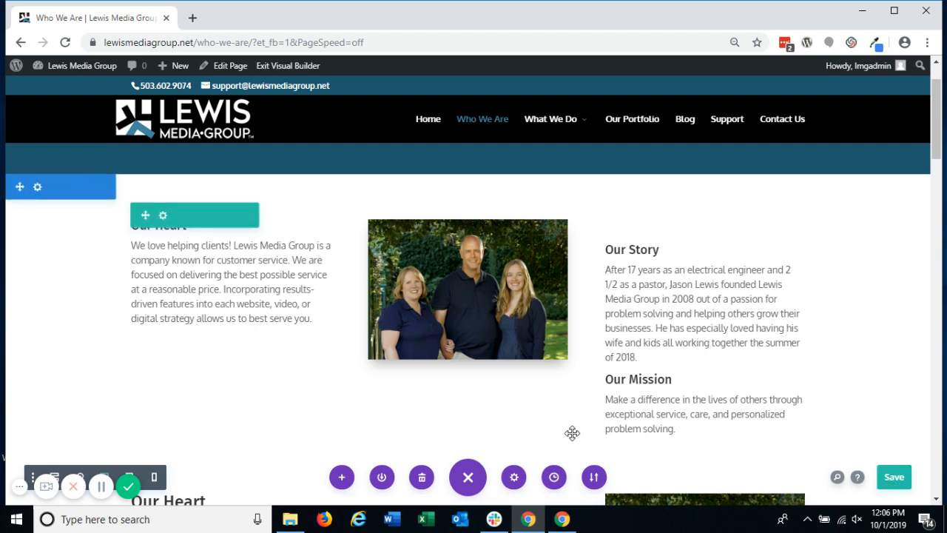
pyautogui.click(555, 480)
pyautogui.scroll(-2, 304, 233)
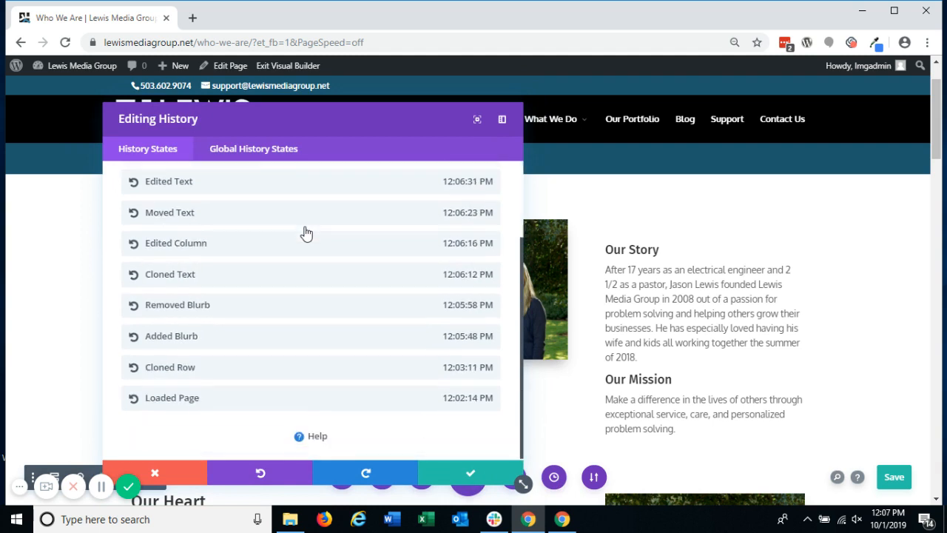
pyautogui.click(192, 398)
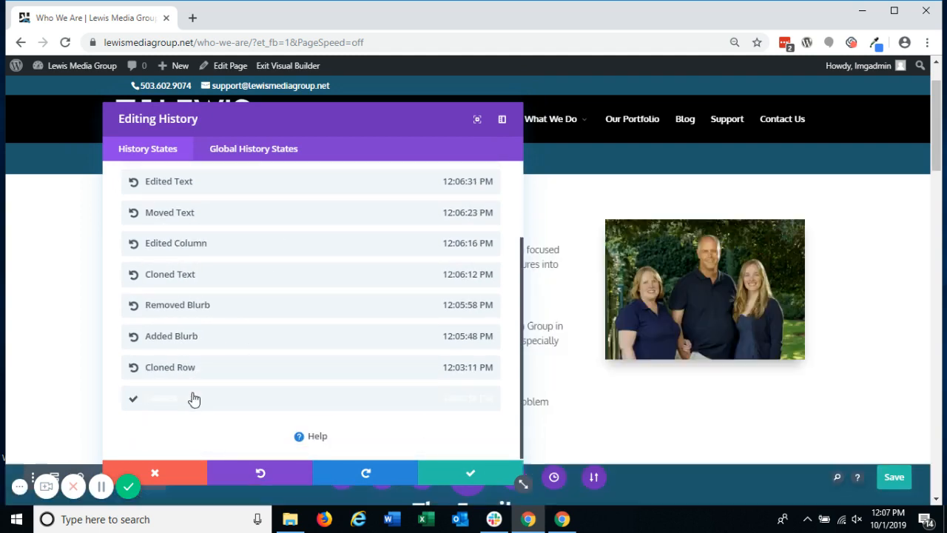
pyautogui.click(245, 245)
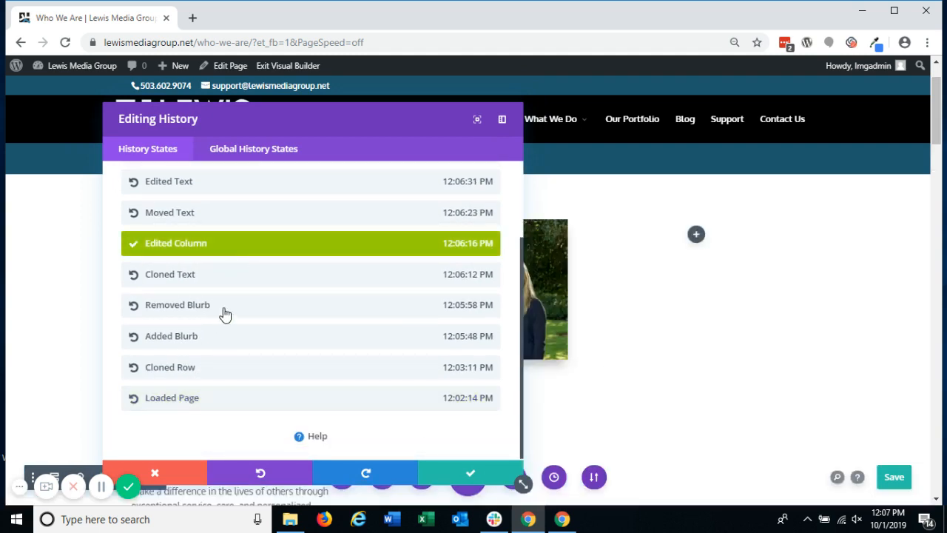
pyautogui.click(311, 403)
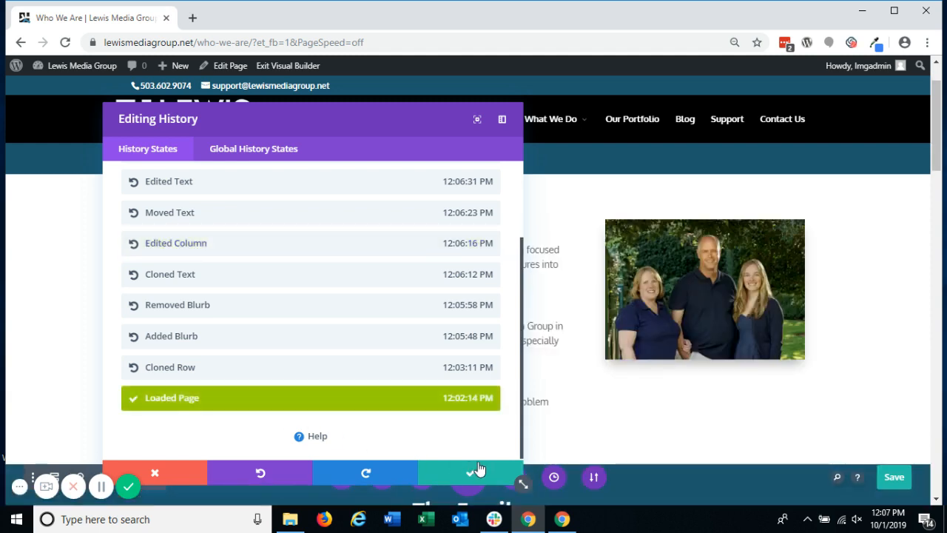
pyautogui.click(438, 478)
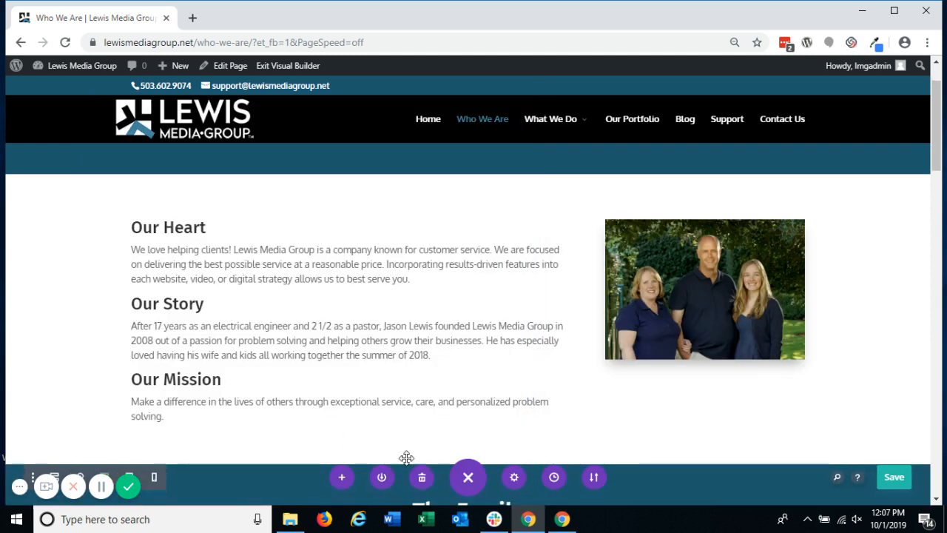
# Preview the page in tablet and phone views, and return to the desktop view
pyautogui.click(20, 490)
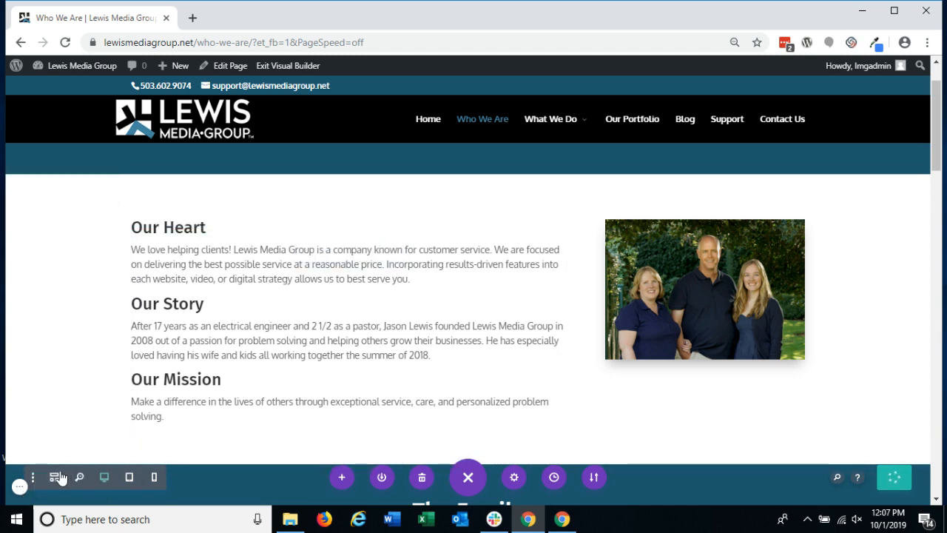
pyautogui.click(130, 480)
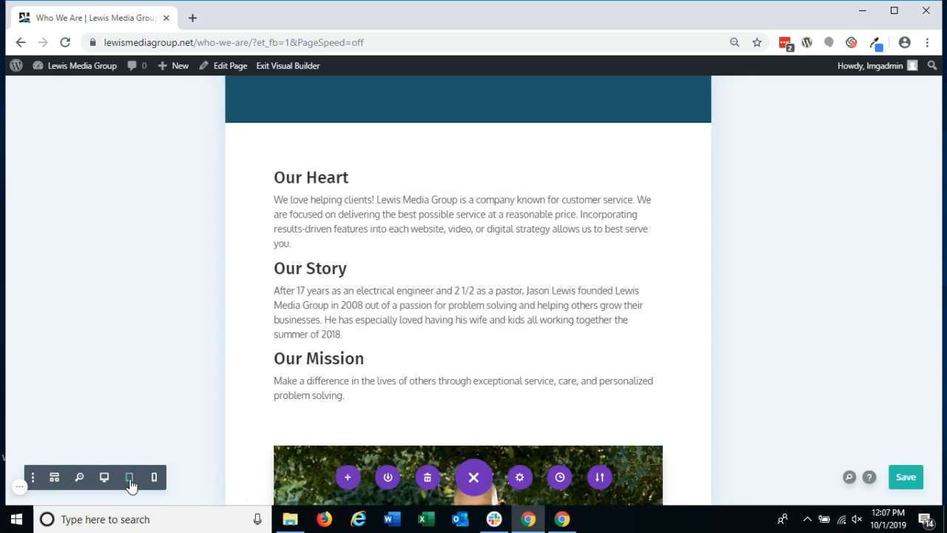
pyautogui.click(154, 477)
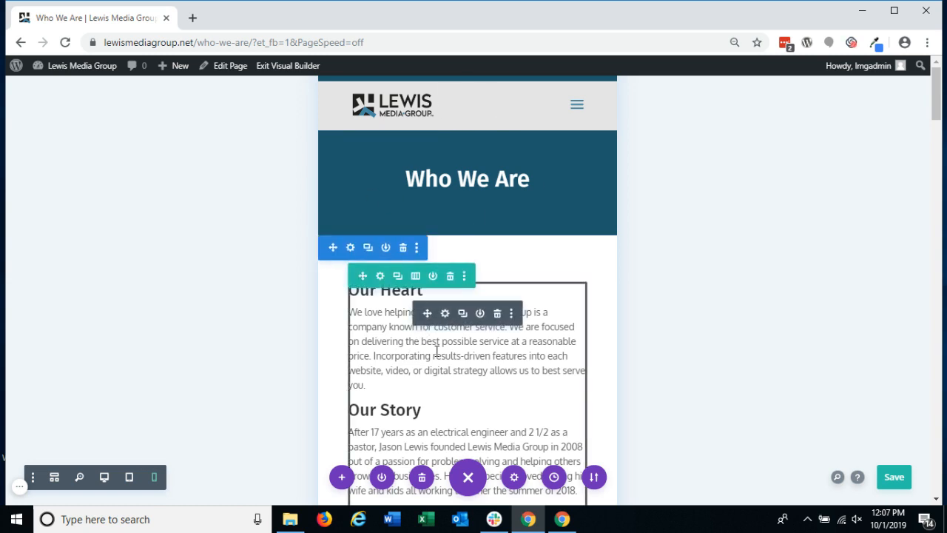
pyautogui.click(104, 477)
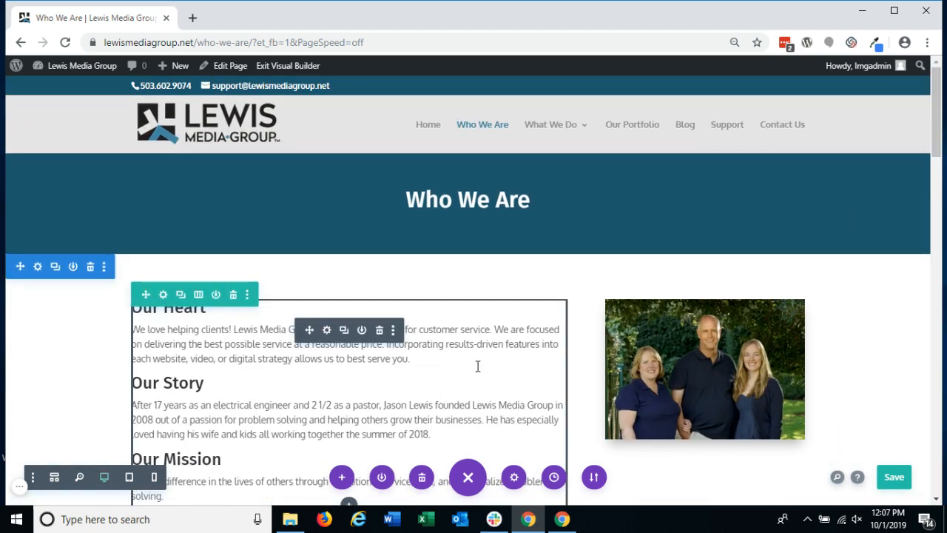
# Look over the restored Who We Are page and exit the Visual Builder
pyautogui.scroll(-2, 478, 366)
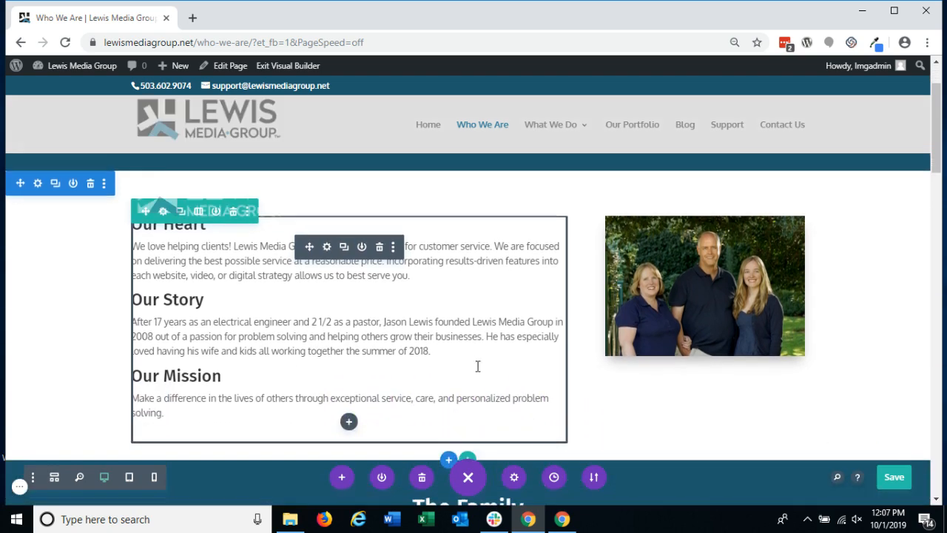
pyautogui.scroll(2, 478, 366)
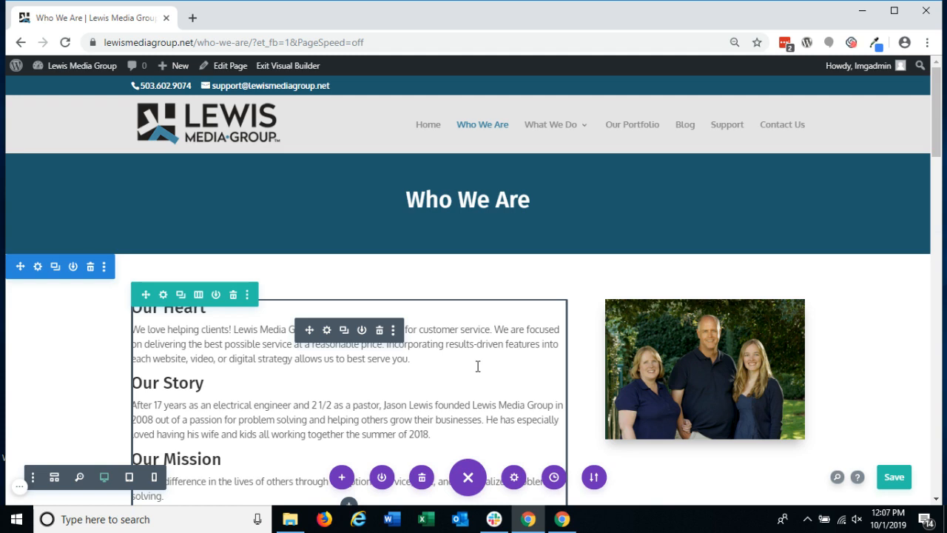
pyautogui.click(299, 66)
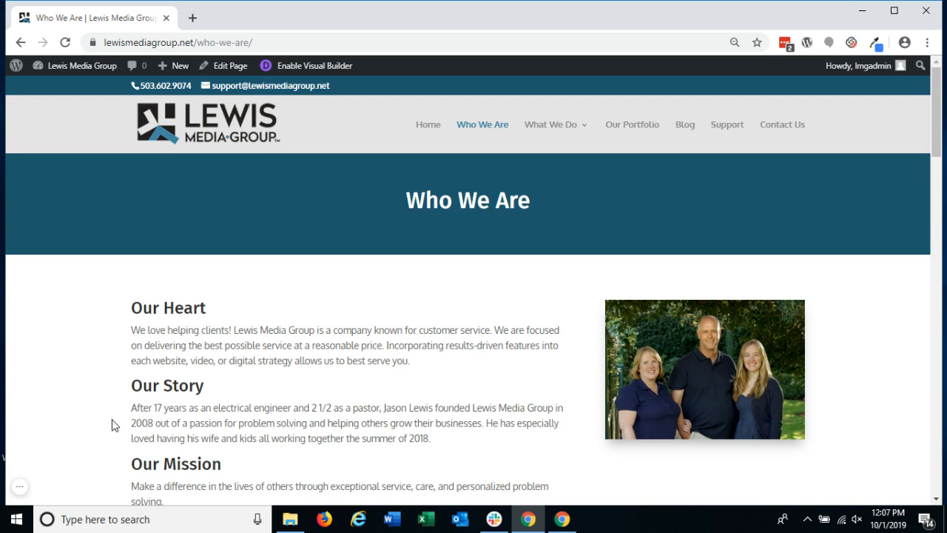
pyautogui.click(17, 486)
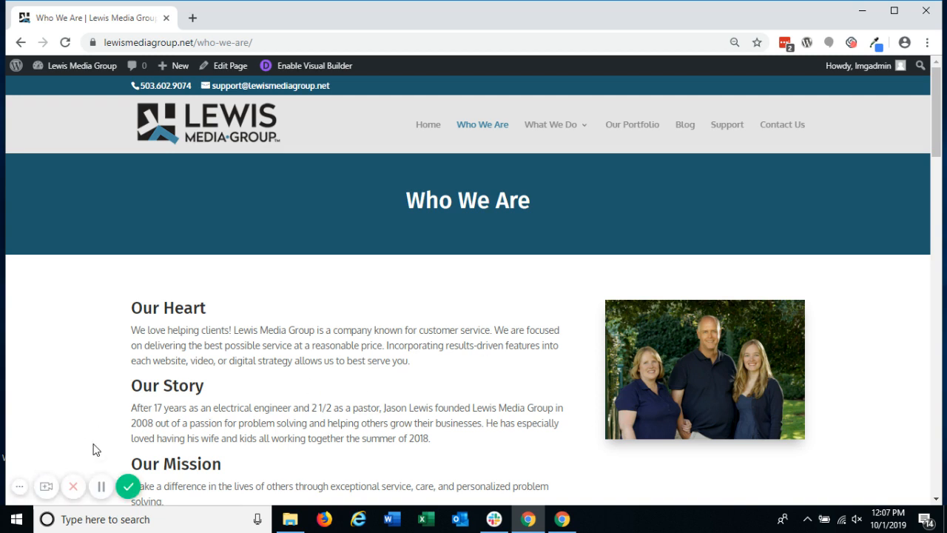
pyautogui.click(74, 486)
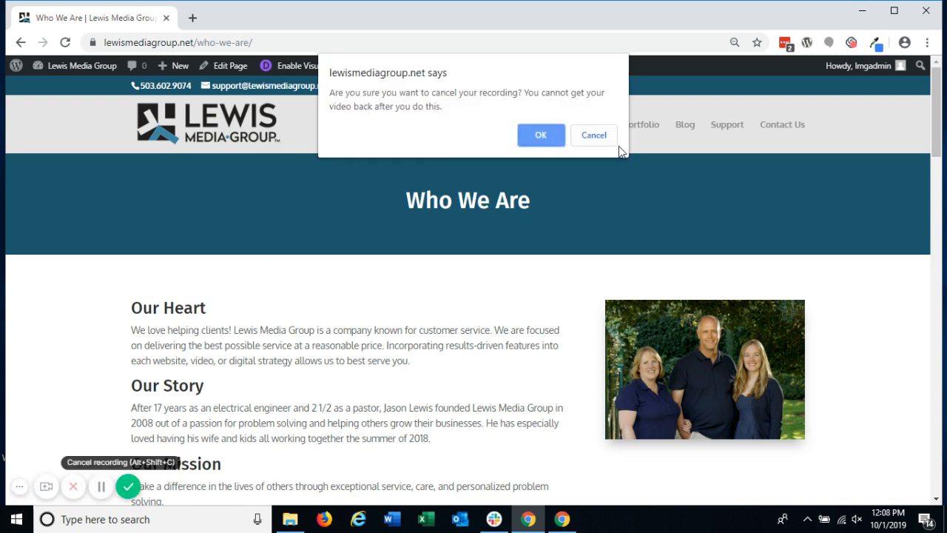